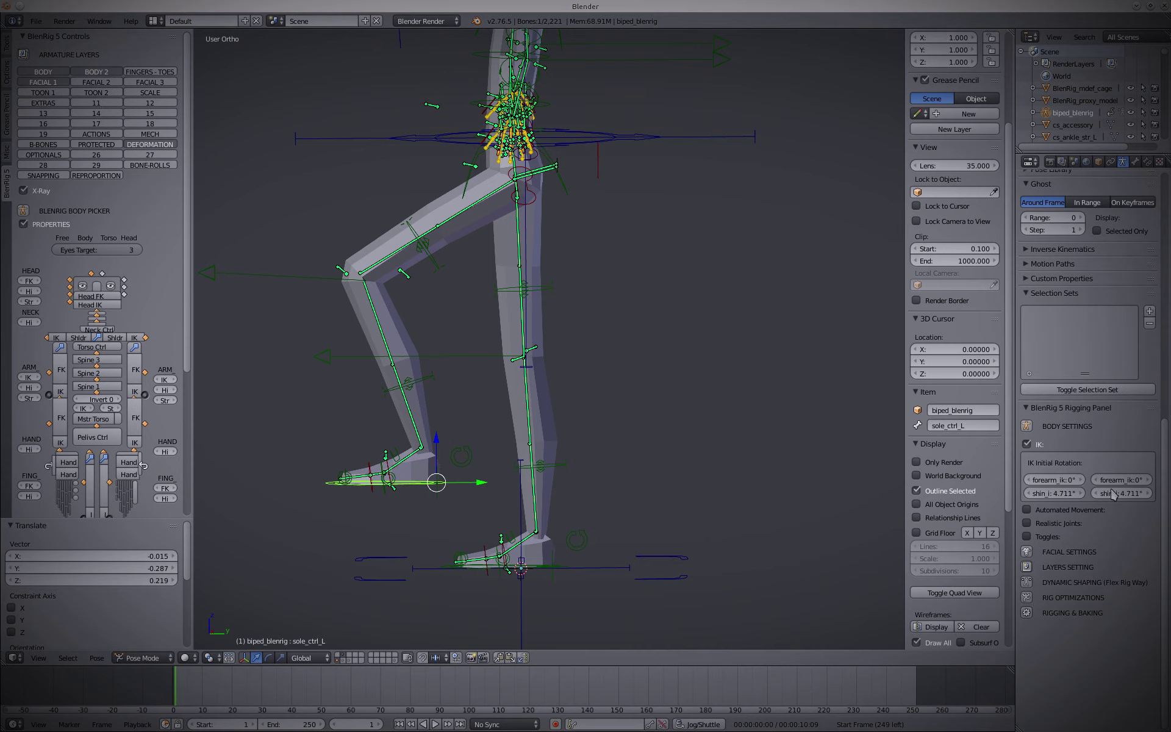
Step: Set the left shin's IK initial rotation to 0° and move the left sole control about 0.026 in Y and 0.031 in Z
left_click_drag(1111, 494, 1117, 495)
scroll(419, 530, "down", 4)
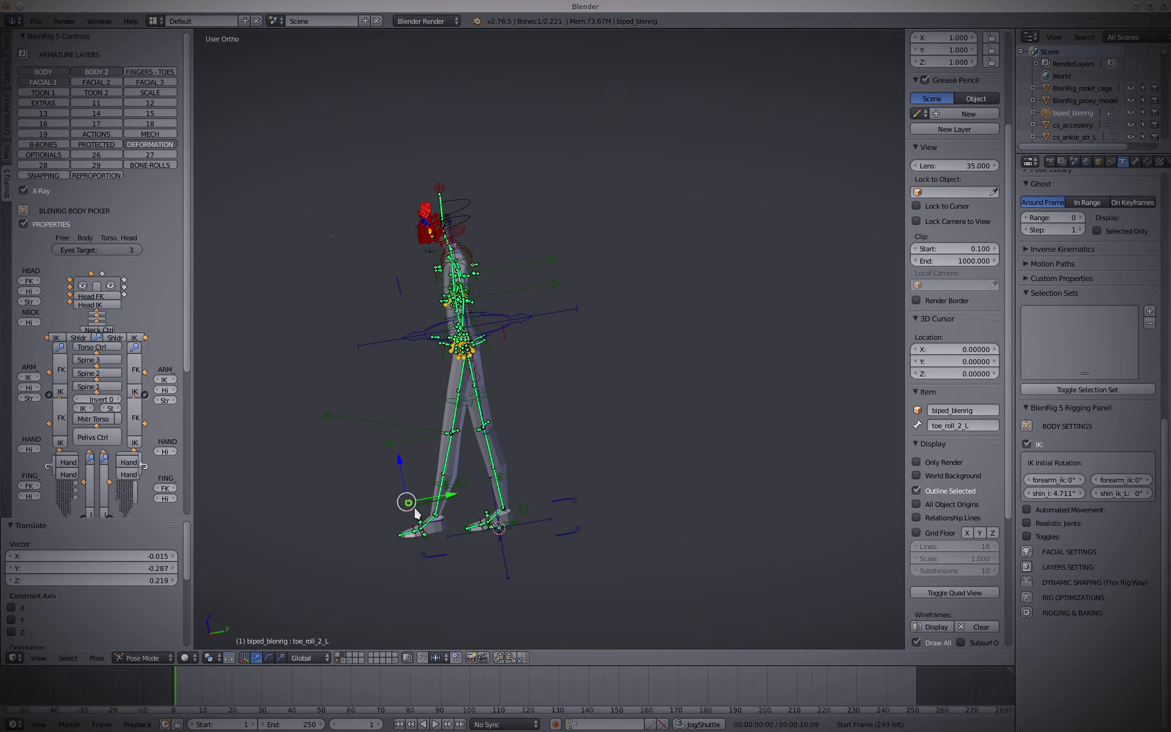
key("KP_3")
scroll(427, 501, "up", 3)
right_click(427, 501)
right_click_drag(455, 569, 443, 495)
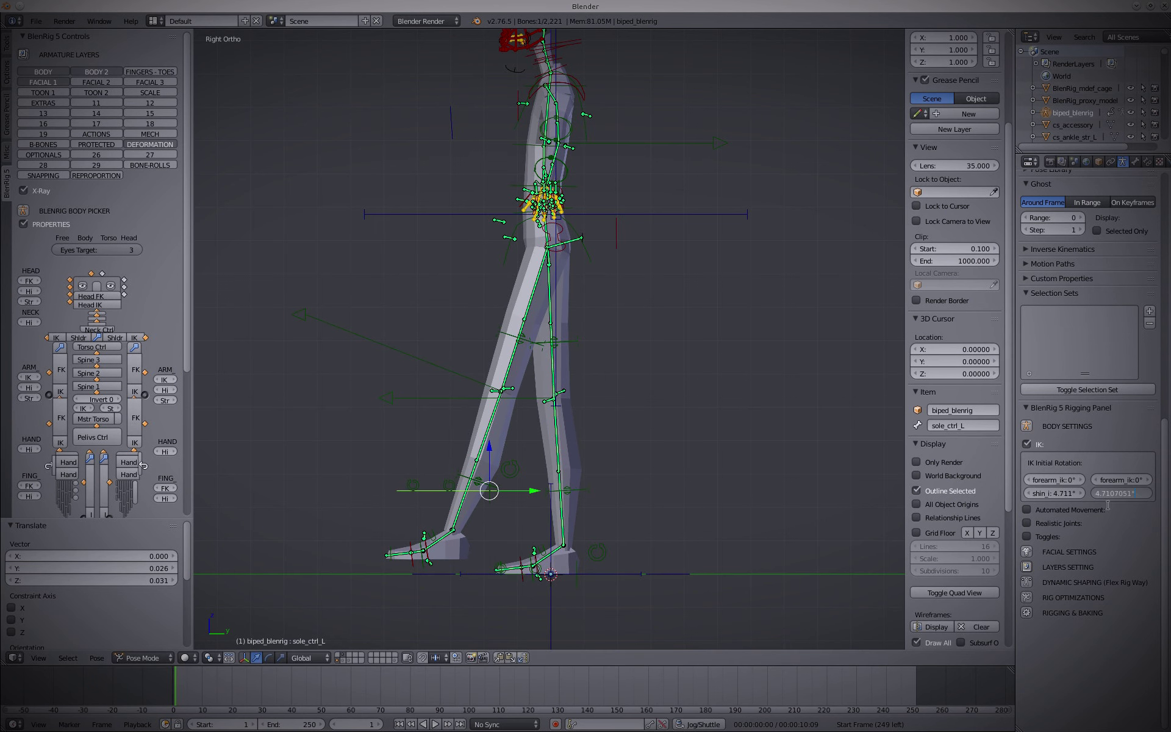
Step: Set the left shin's IK initial rotation back to 4.711° and test the knee bend by moving the left sole control
key("Return")
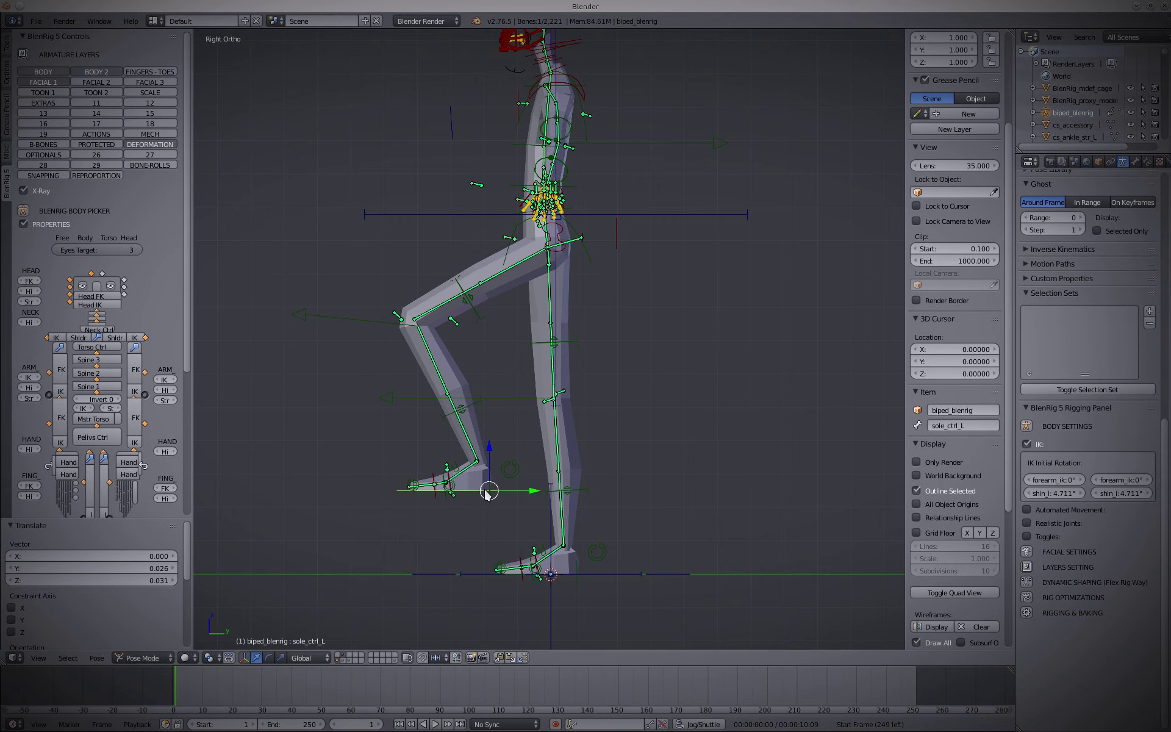
key("g")
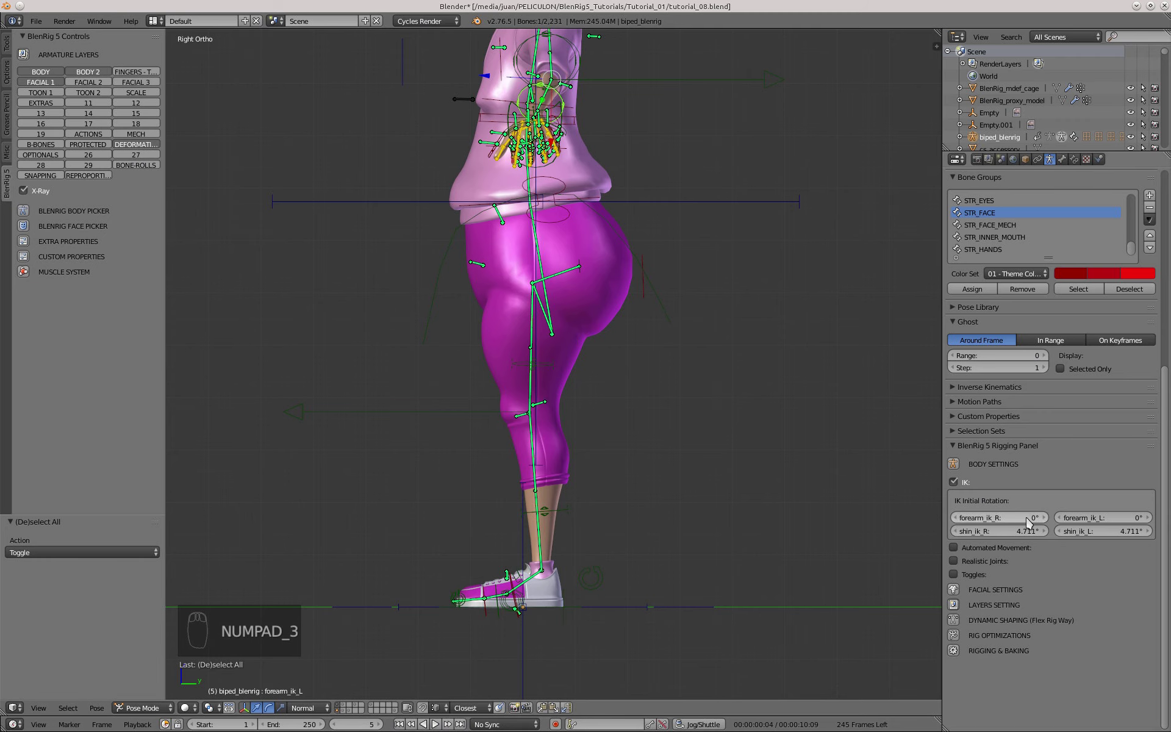
Step: Lift the left sole control about -0.129 in Y and 0.253 in Z, and try moving the foot backward from there
middle_click_drag(565, 439, 589, 456)
left_click(551, 592)
key("KP_3")
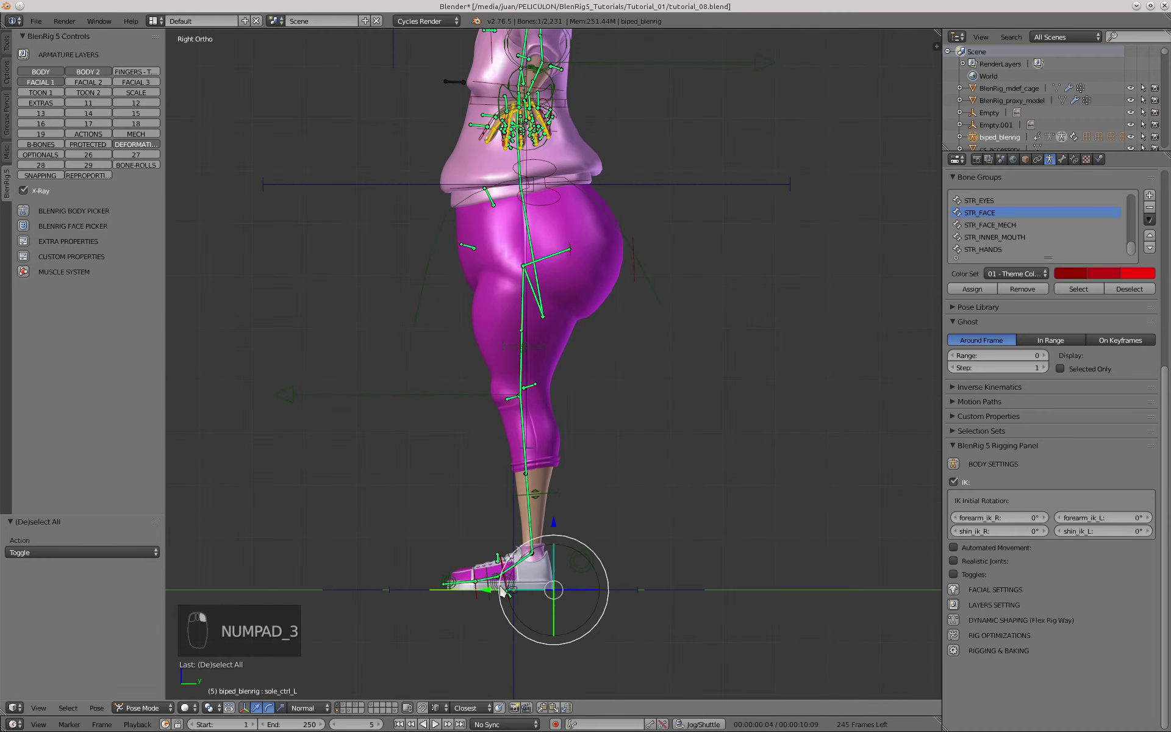
key("g")
left_click(390, 397)
scroll(25, 227, "down", 6)
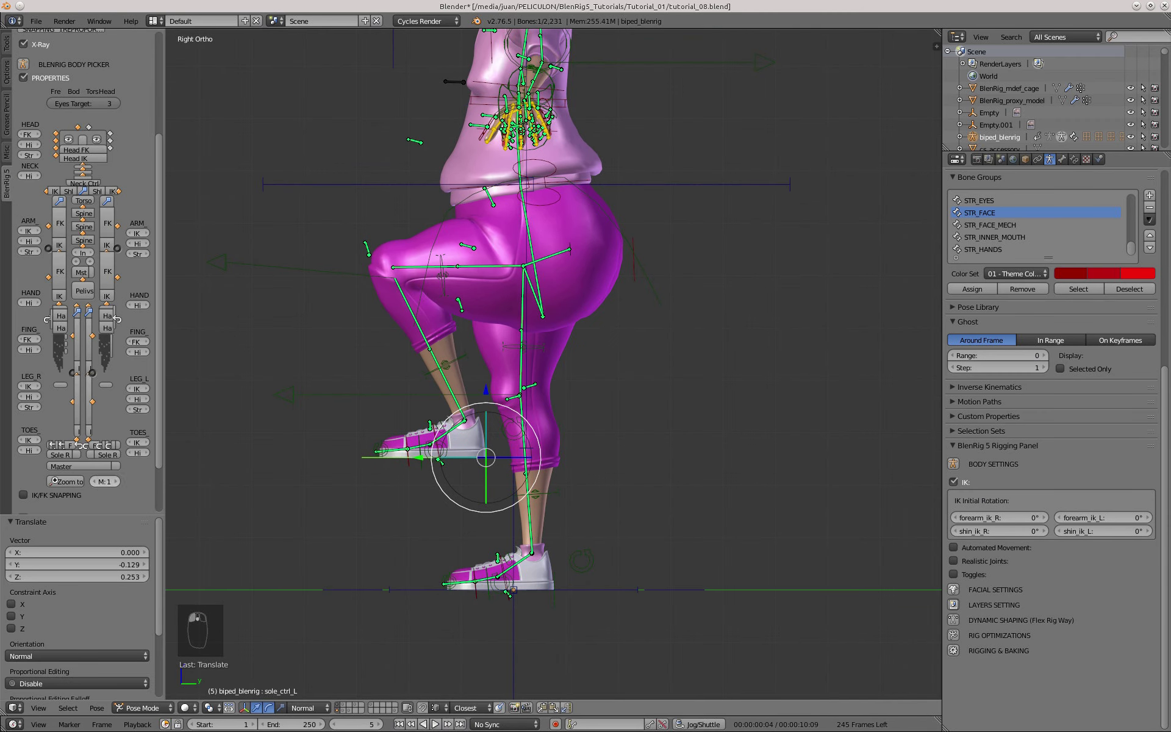
key("g")
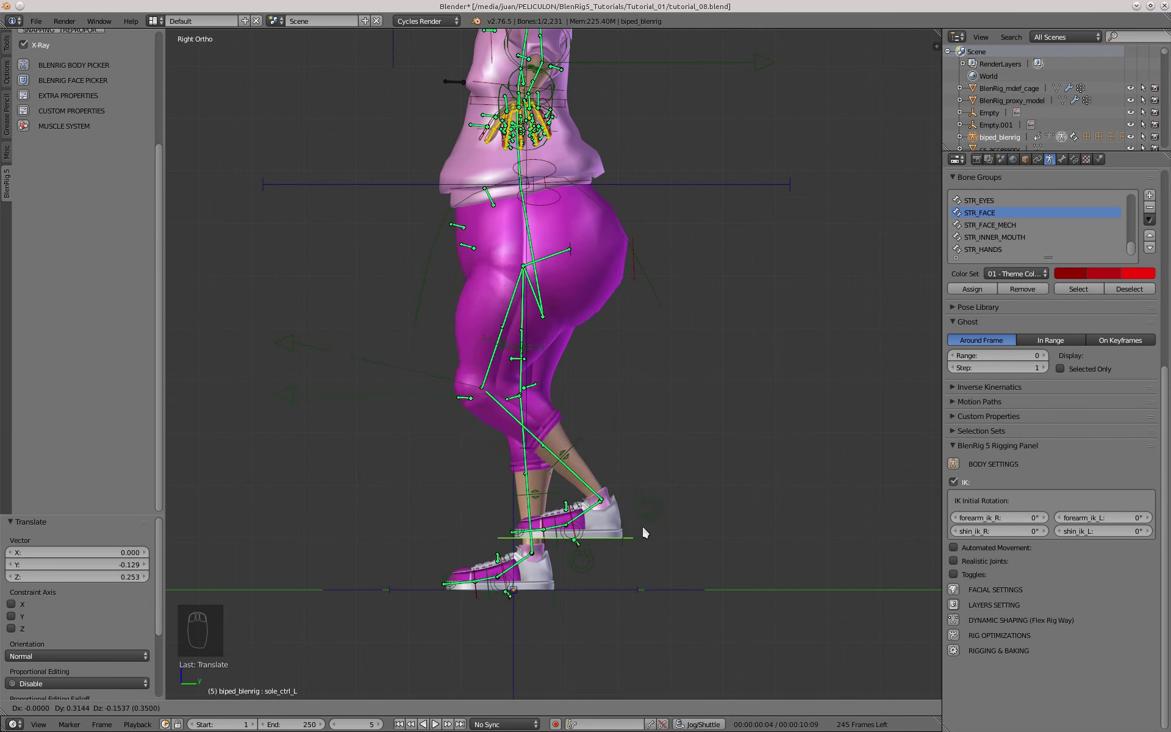
right_click(442, 515)
Step: Clear the location and rotation of all bones to return the character to its rest pose
middle_click_drag(533, 580, 535, 587)
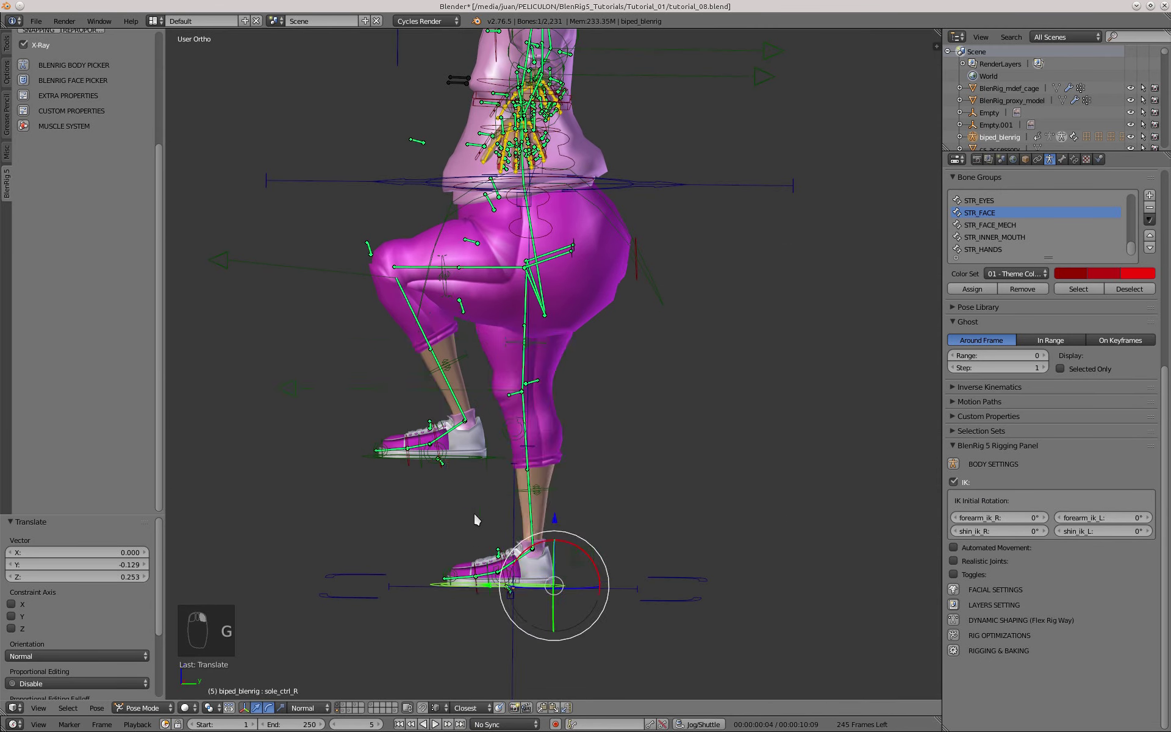
key("alt+g")
scroll(476, 512, "down", 3)
key("a")
key("a")
key("a")
key("alt+g")
key("alt+r")
key("a")
Step: Try moving the left hand IK control in the top view to check the elbow bend
key("KP_7")
scroll(549, 409, "up", 6)
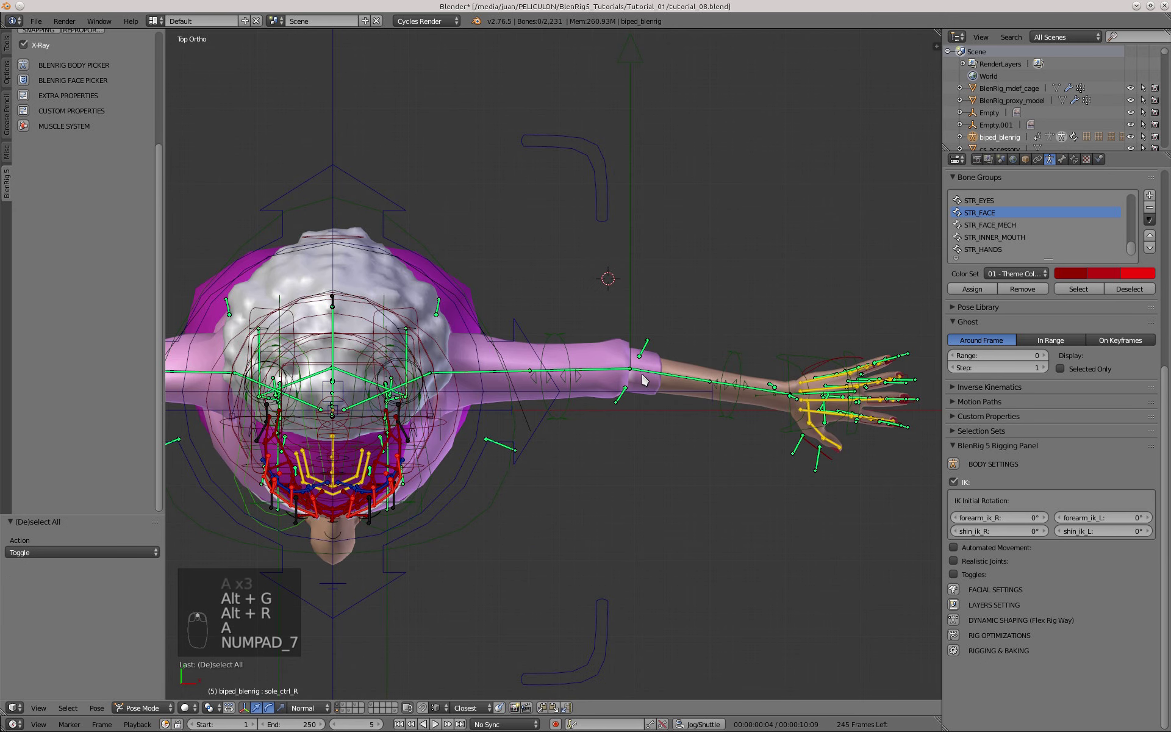
middle_click_drag(810, 359, 898, 548)
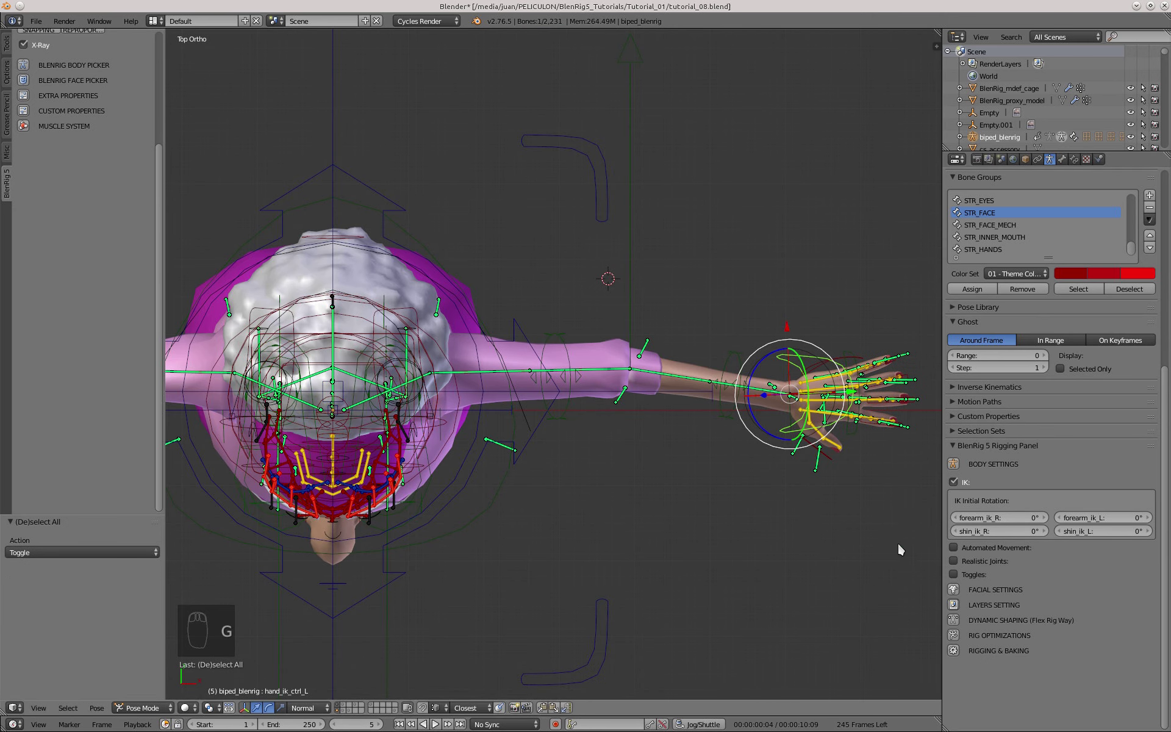
Step: Show the character from the front, collapse the IK body settings and expand the Automated Movement settings
key("KP_1")
scroll(58, 157, "up", 6)
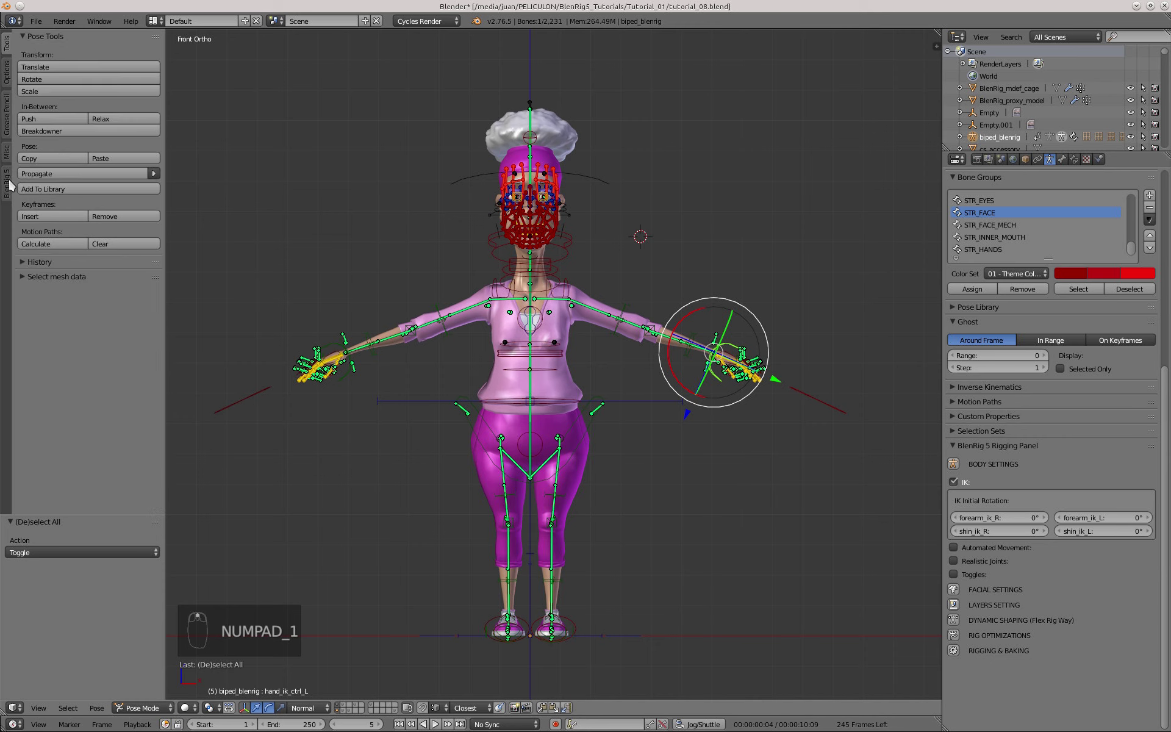
left_click(955, 482)
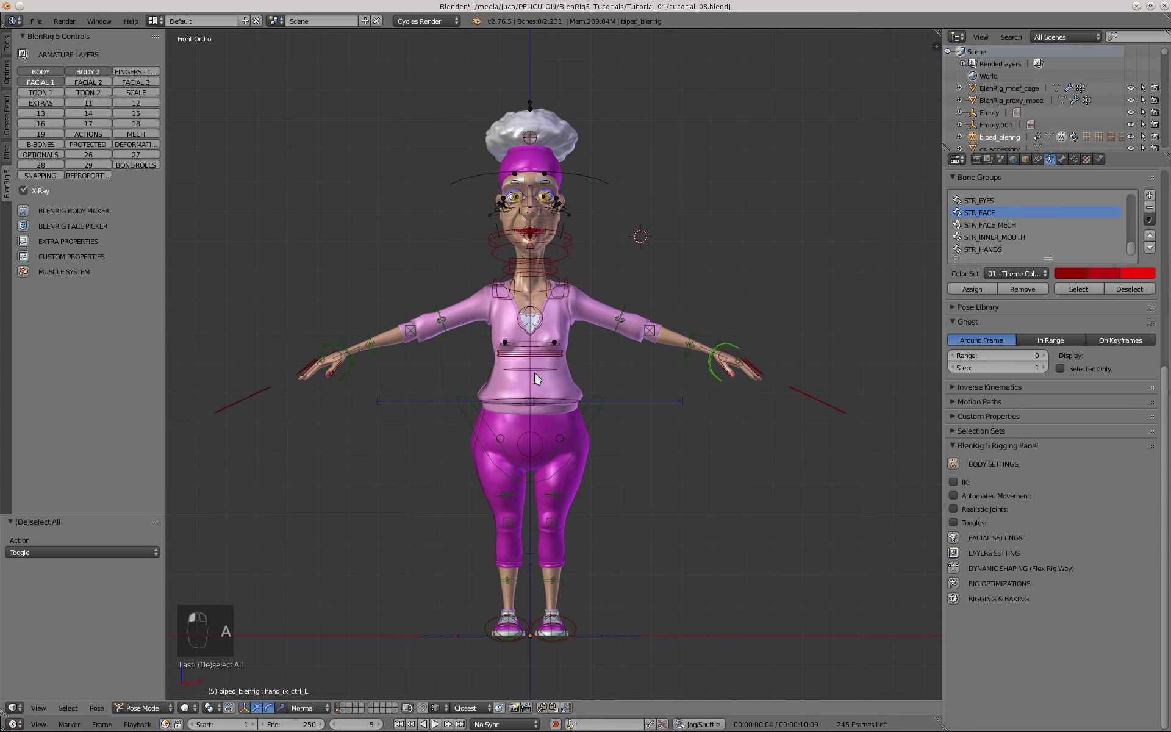
middle_click_drag(534, 374, 538, 368, "shift")
left_click(953, 495)
scroll(764, 354, "up", 2)
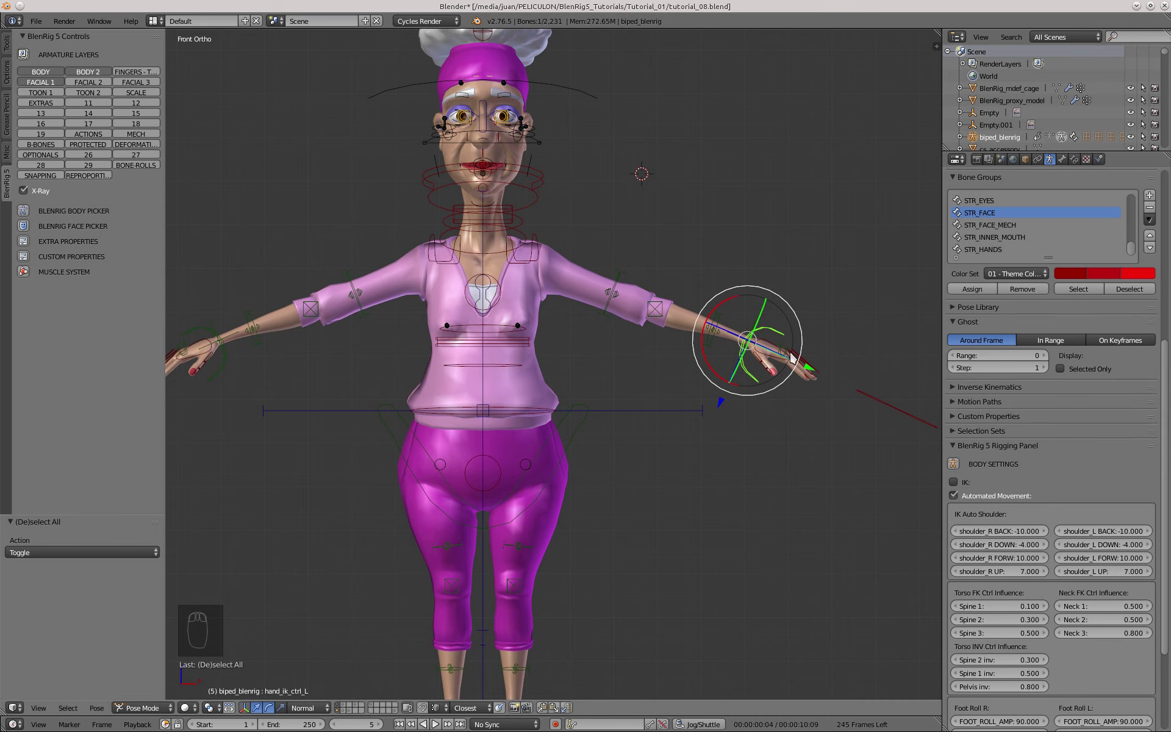
Step: Try lowering the left hand IK control beside the hip in the front view to test the automatic shoulder
key("g")
right_click(697, 426)
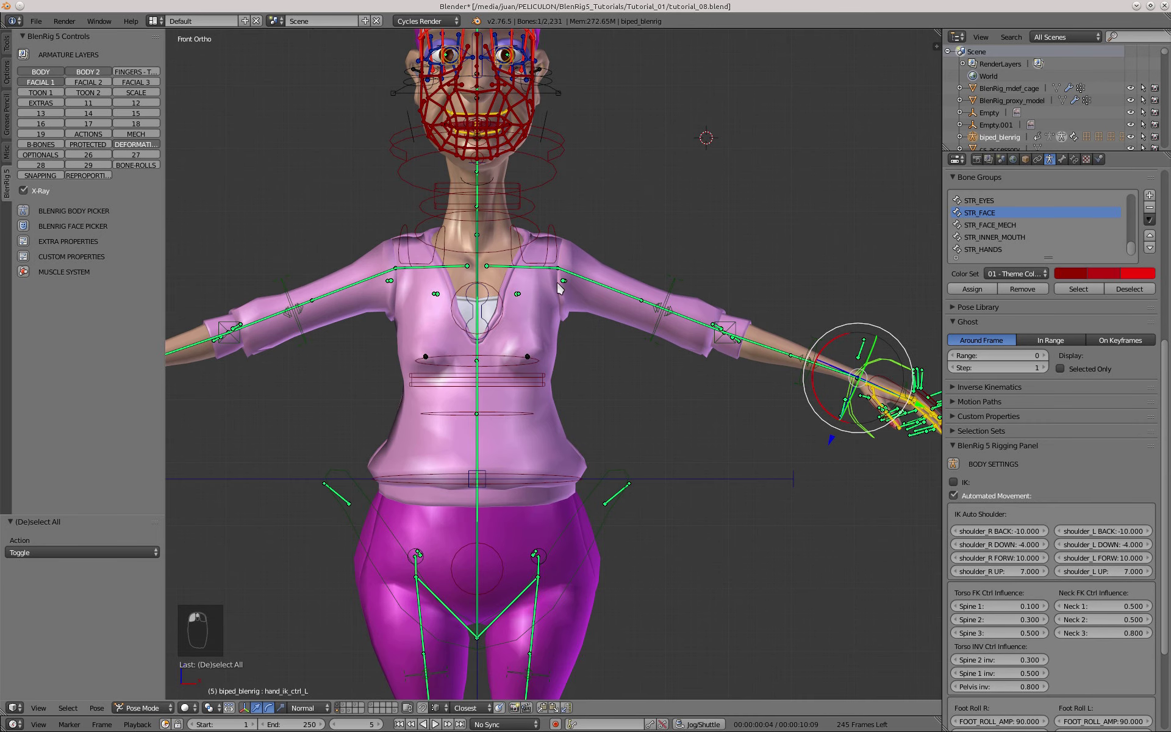
key("g")
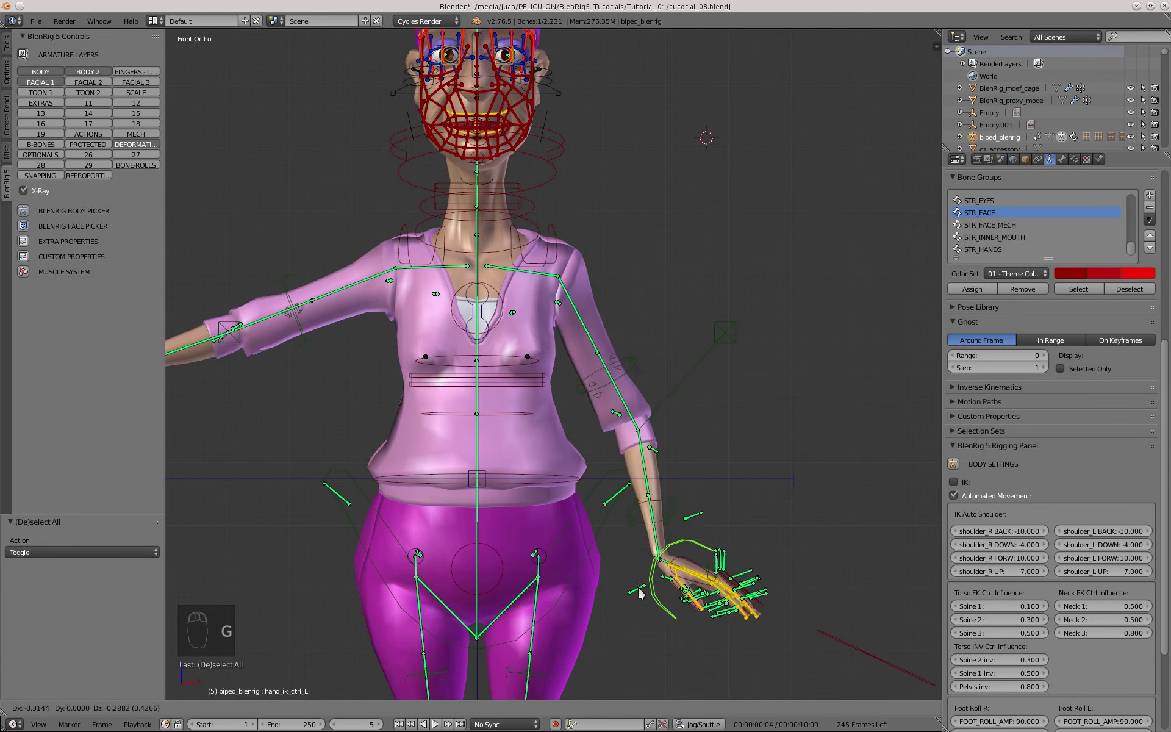
right_click(683, 268)
Step: Try moving the left hand IK control backward and forward from a side angle to test the shoulder movement
middle_click_drag(592, 402, 422, 481)
key("g")
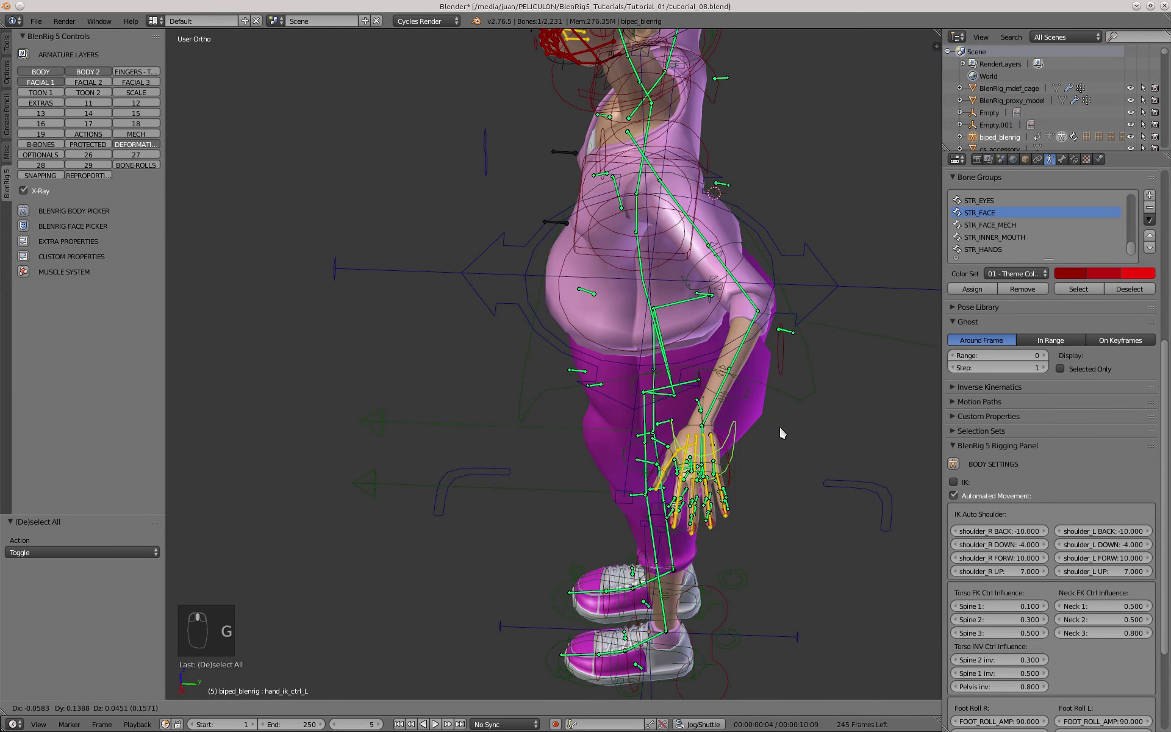
right_click(524, 363)
key("KP_2")
key("KP_1")
Step: Raise the left hand IK control about 0.608 in Z and set shoulder_L UP to 7.000 by copying the shoulder_R UP value
middle_click_drag(913, 517, 936, 448, "shift")
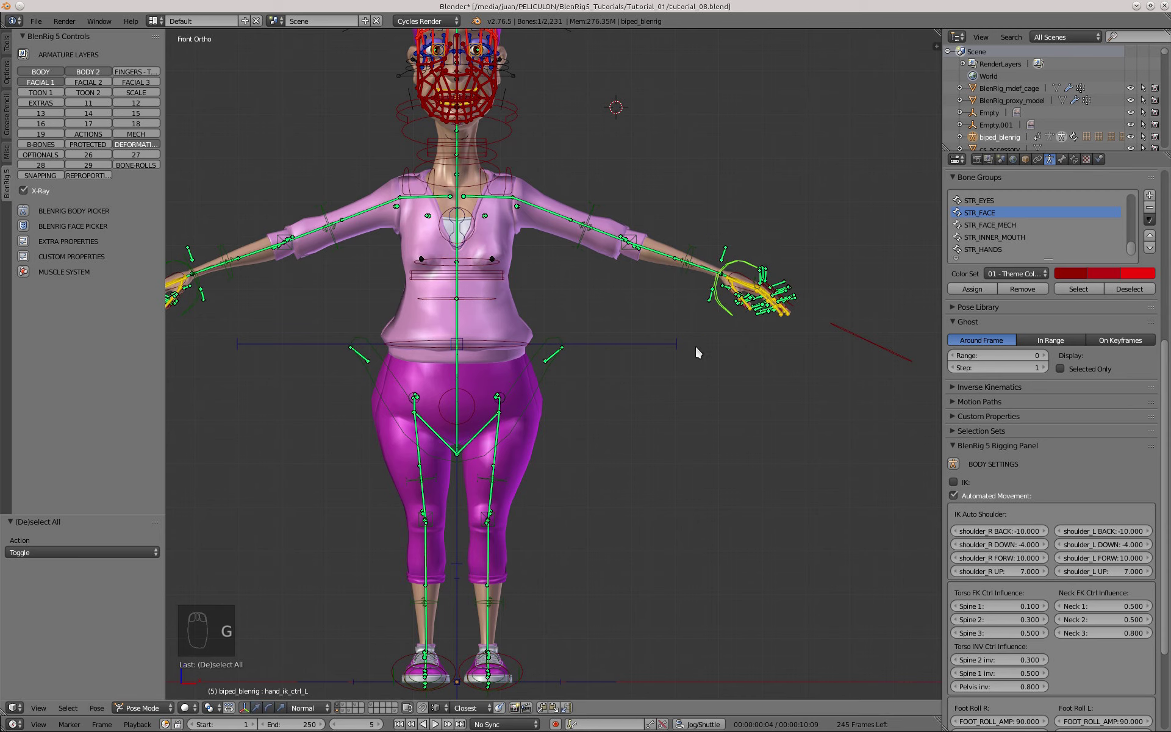
left_click(658, 119)
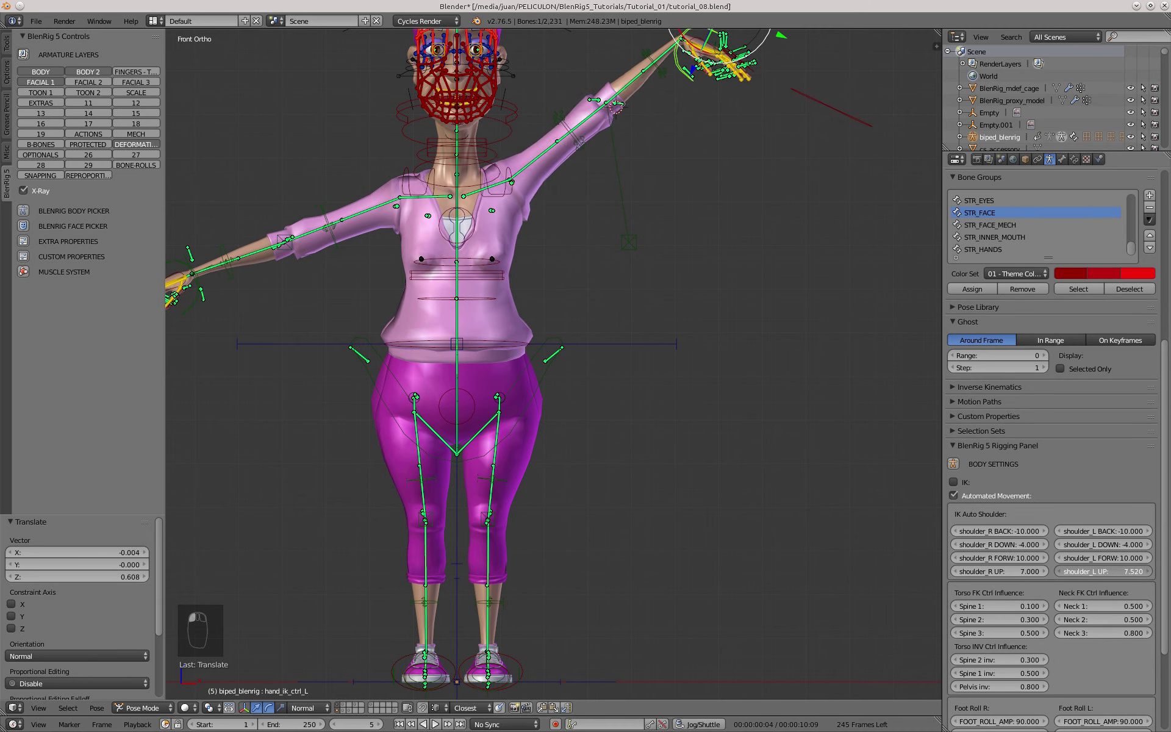
key("ctrl+c")
key("ctrl+v")
Step: Select all bones, clear their location, rotation and scale, and deselect everything
scroll(693, 263, "down", 2)
key("a")
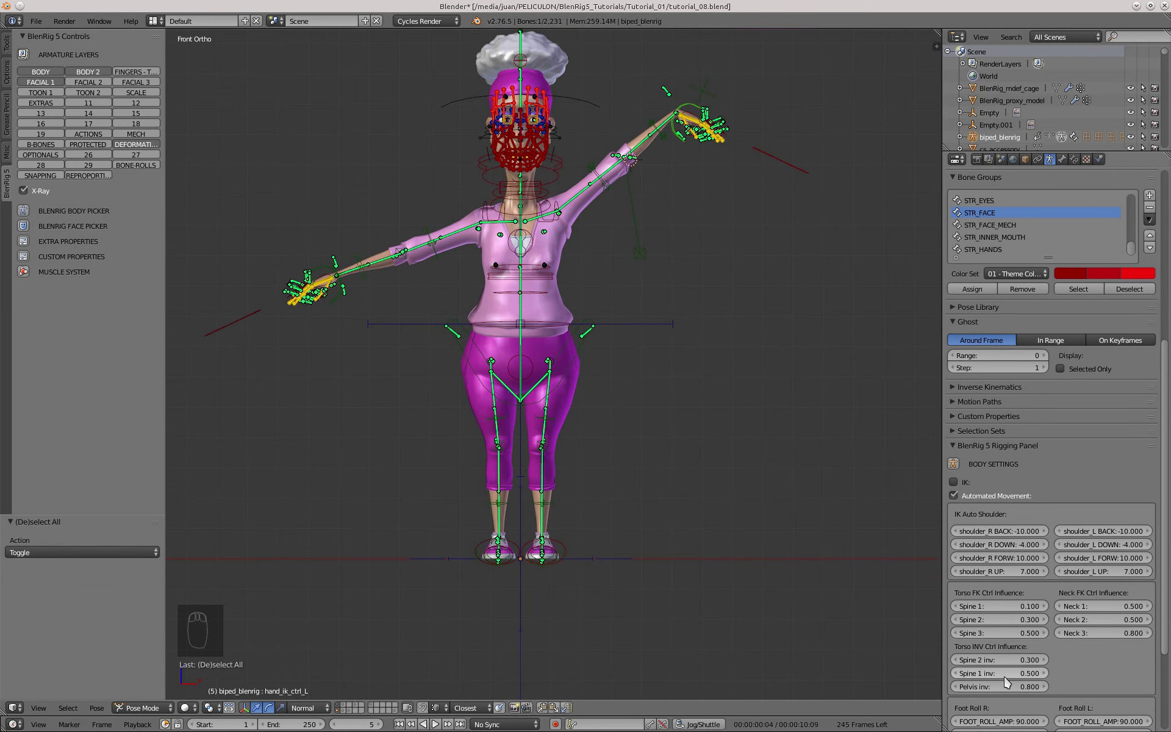
scroll(561, 300, "up", 5)
key("a")
key("a")
key("a")
key("a")
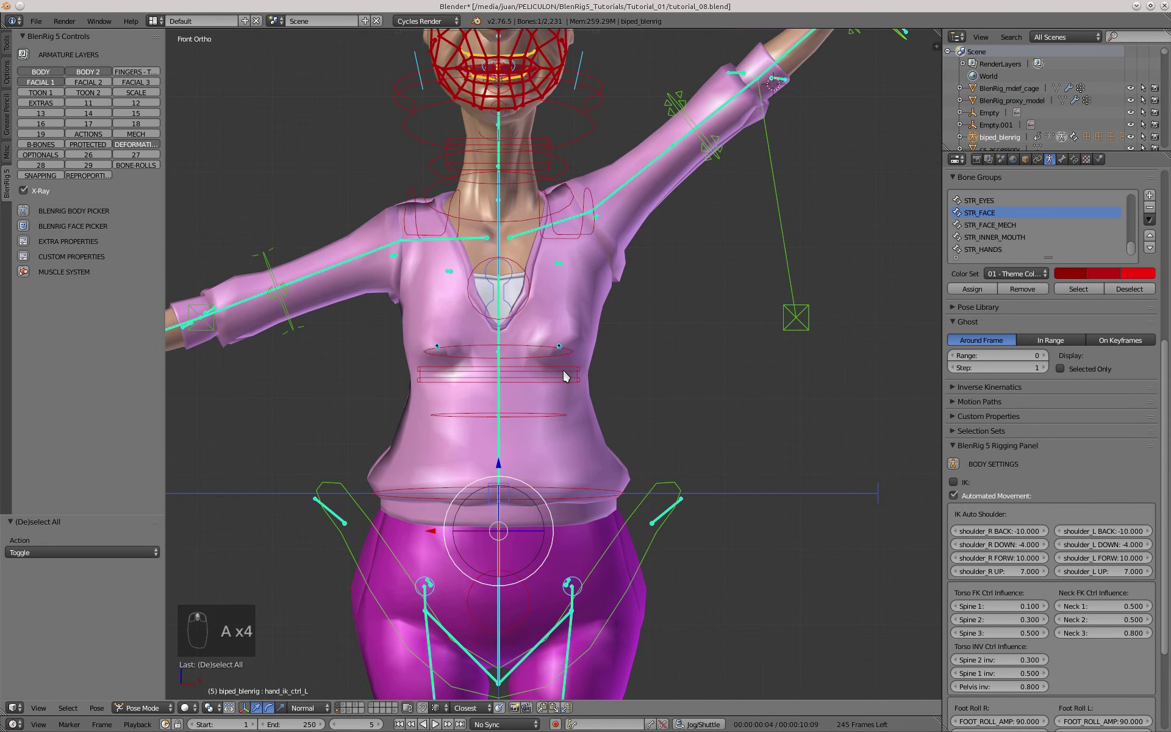
key("alt+g")
key("alt+r")
key("alt+s")
key("a")
Step: Try tilting the torso FK control sideways and rotating it freely in the front view
right_click(572, 368)
scroll(585, 336, "down", 2)
scroll(585, 353, "up", 1)
middle_click_drag(584, 378, 526, 401)
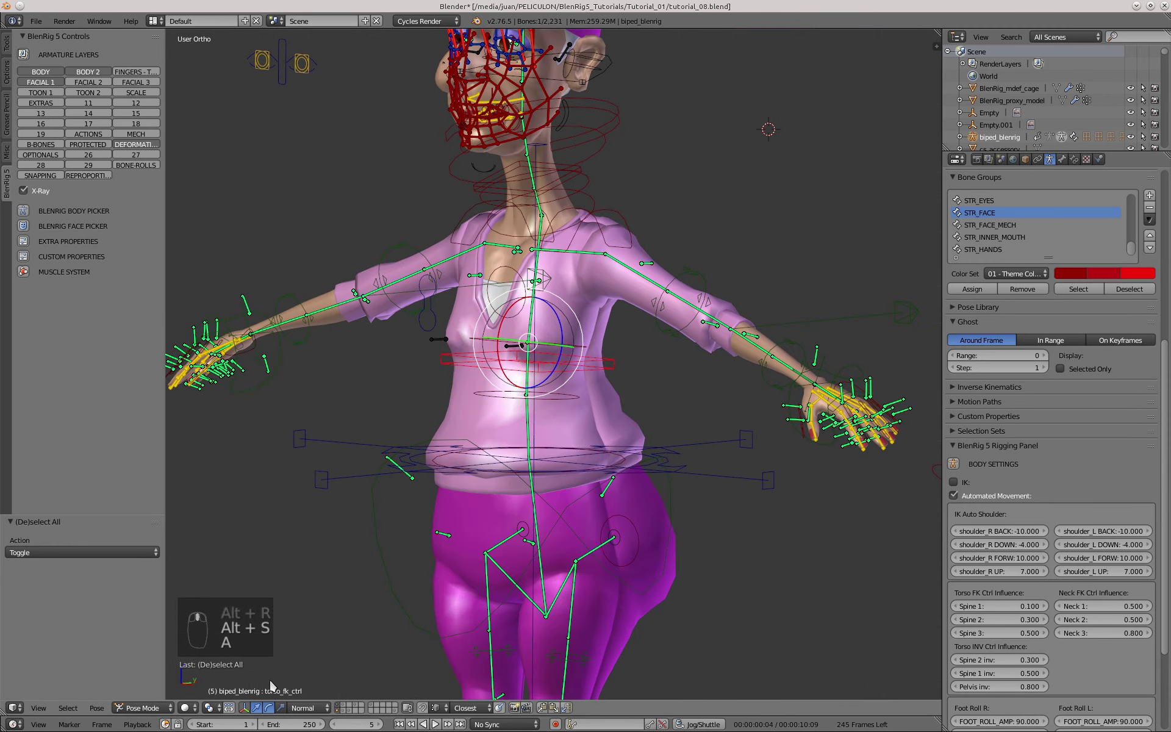
key("KP_1")
key("r")
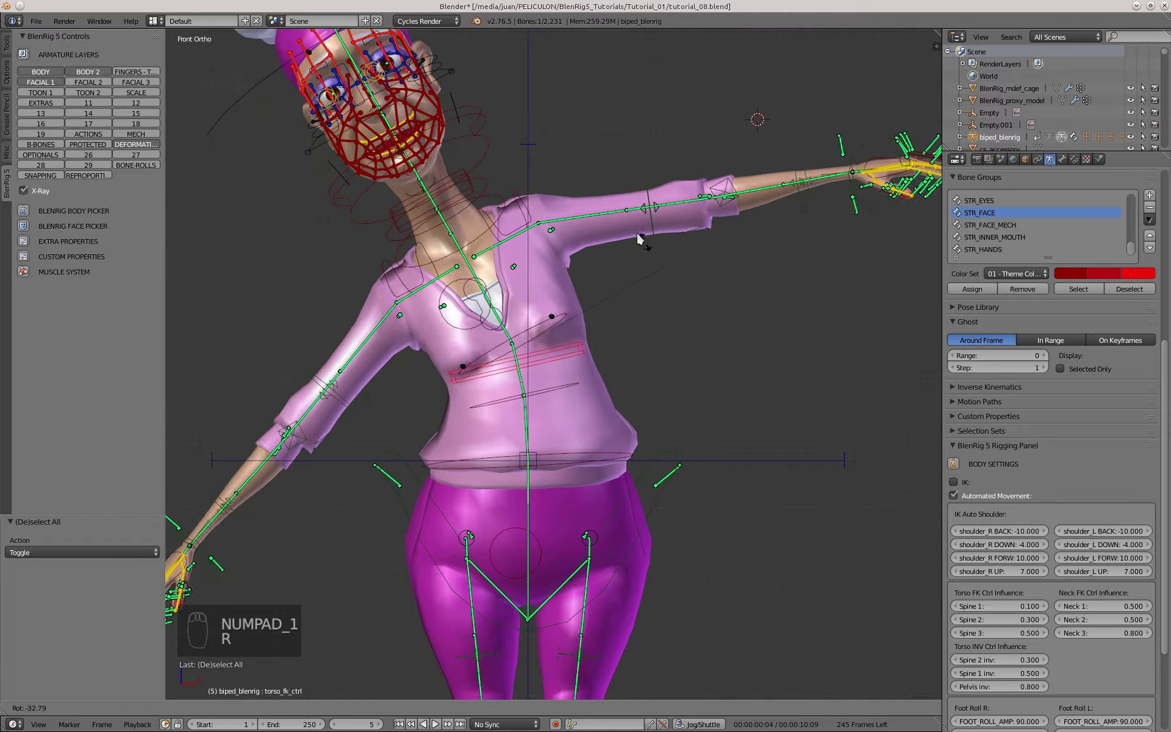
right_click(672, 531)
key("r")
key("r")
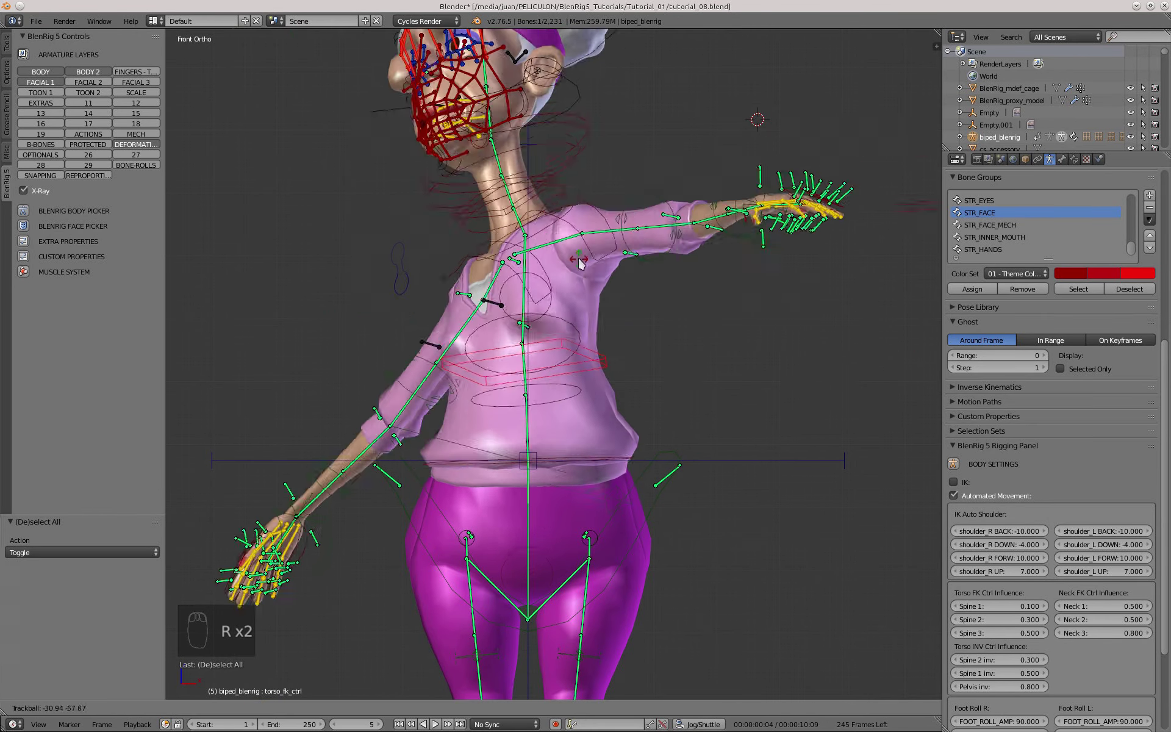
Step: Try rotating the neck FK control freely to check how the neck bends
right_click(555, 170)
key("r")
key("r")
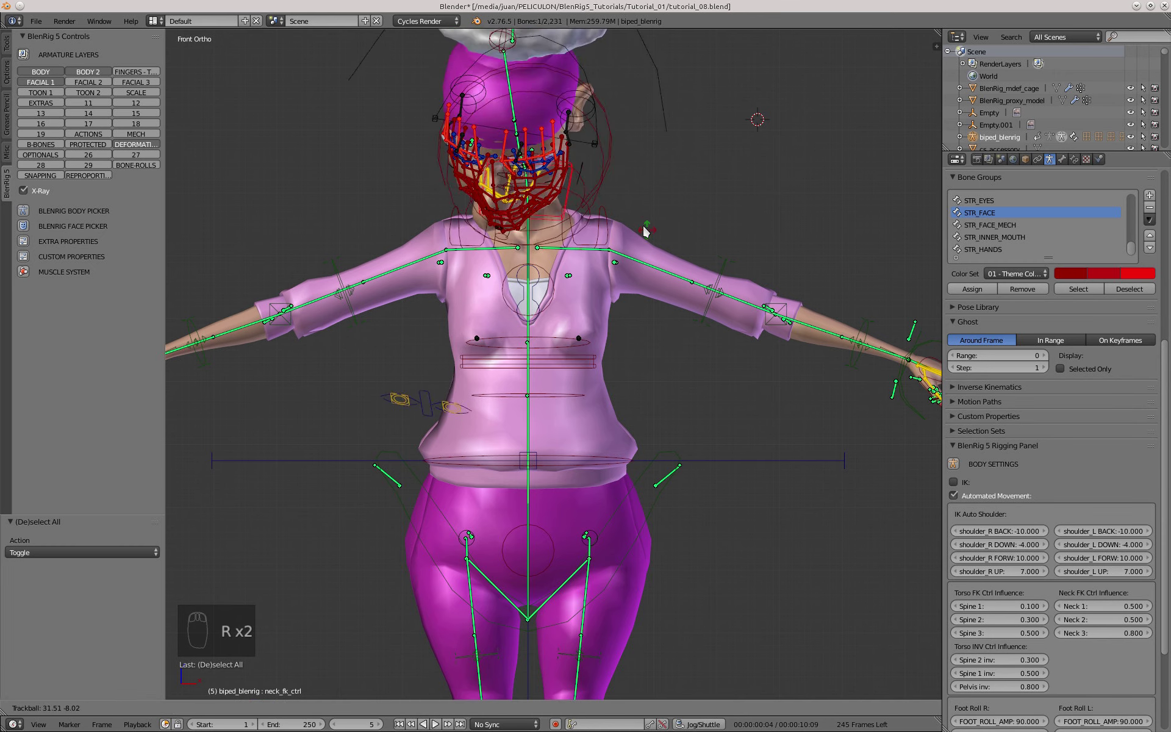
right_click(615, 320)
Step: Rotate the torso FK control about 44.853° sideways in the front view
right_click(584, 355)
key("r")
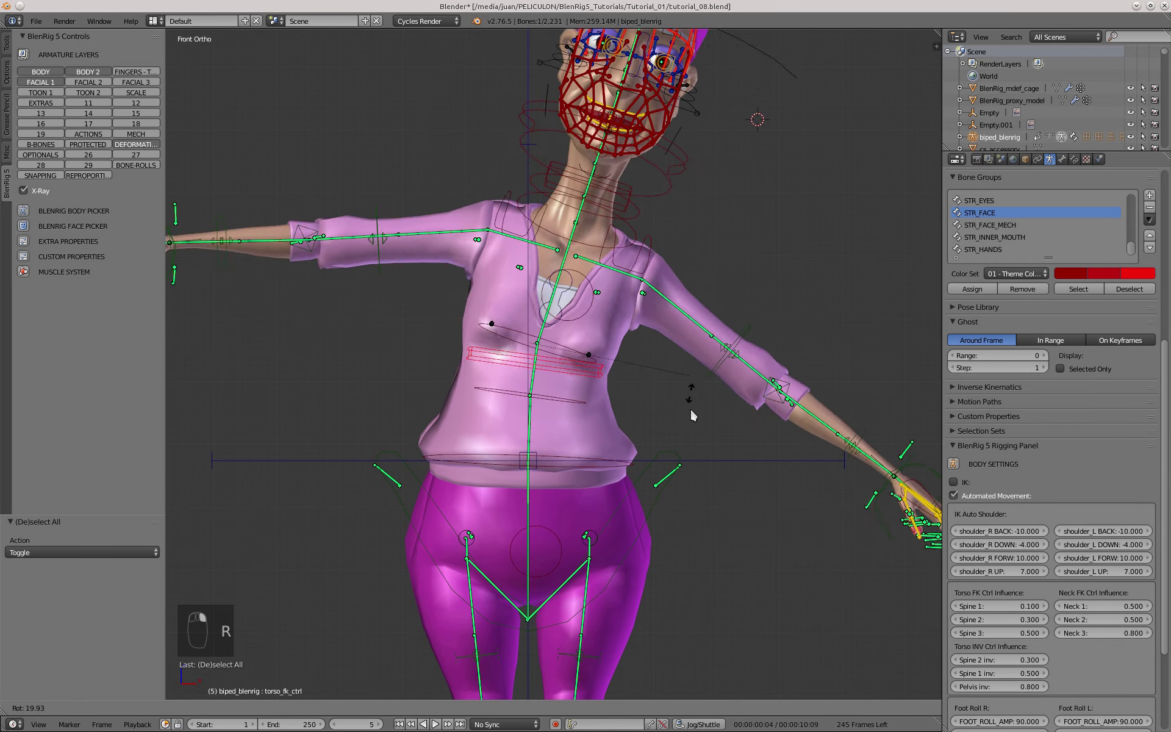
left_click(628, 494)
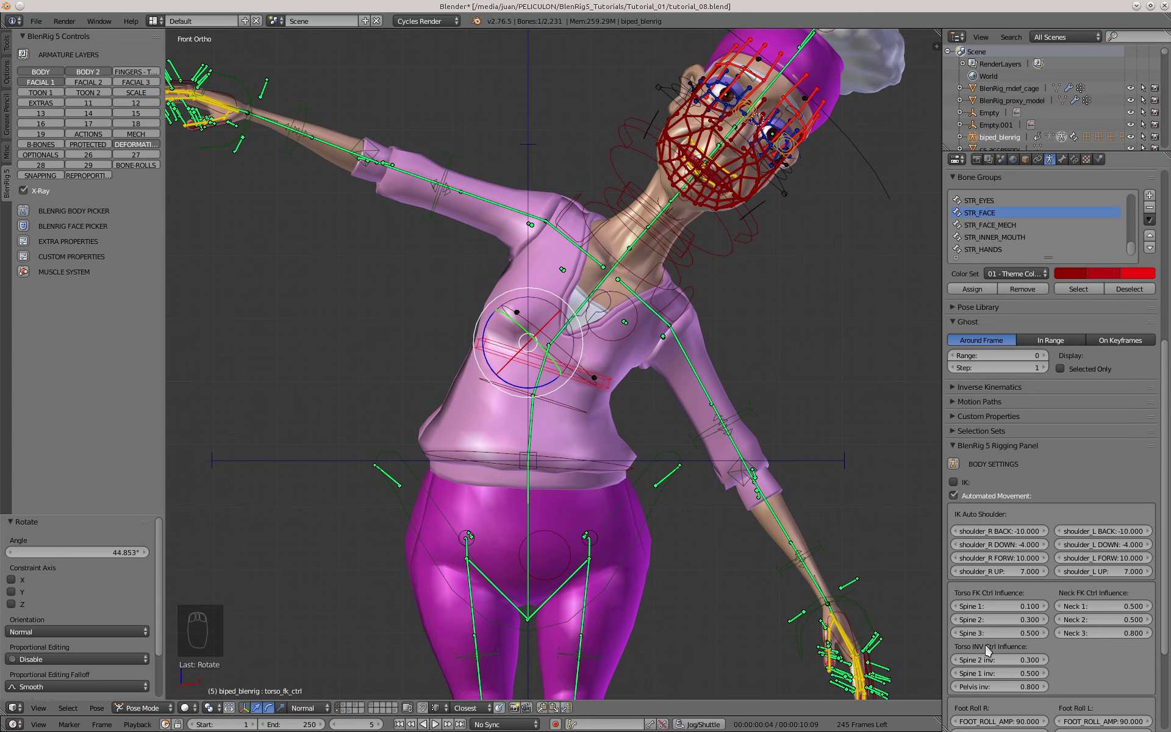
Step: Try Torso FK influences of 0.420 for Spine 1, 0.530 for Spine 2 and 0.810 for Spine 3, and undo these changes
left_click_drag(998, 632, 1013, 606)
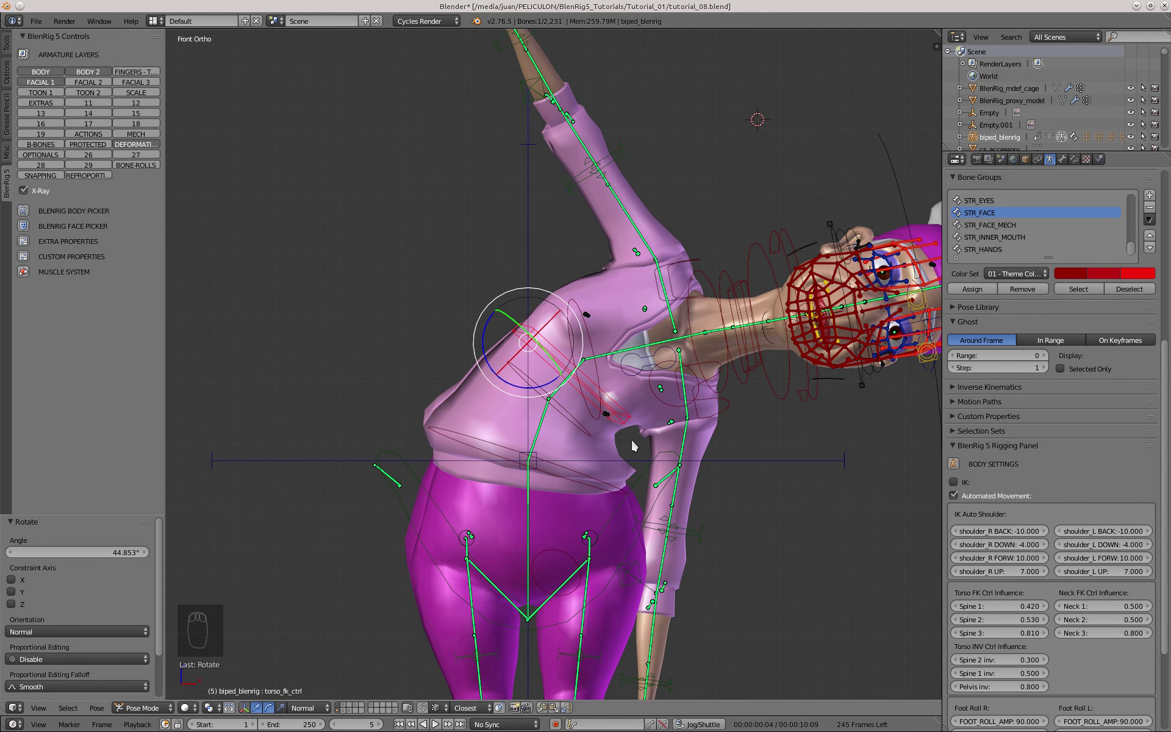
key("ctrl+z")
key("ctrl+z")
key("ctrl+z")
Step: Reset the location and rotation of every bone and leave nothing selected
key("a")
key("a")
key("a")
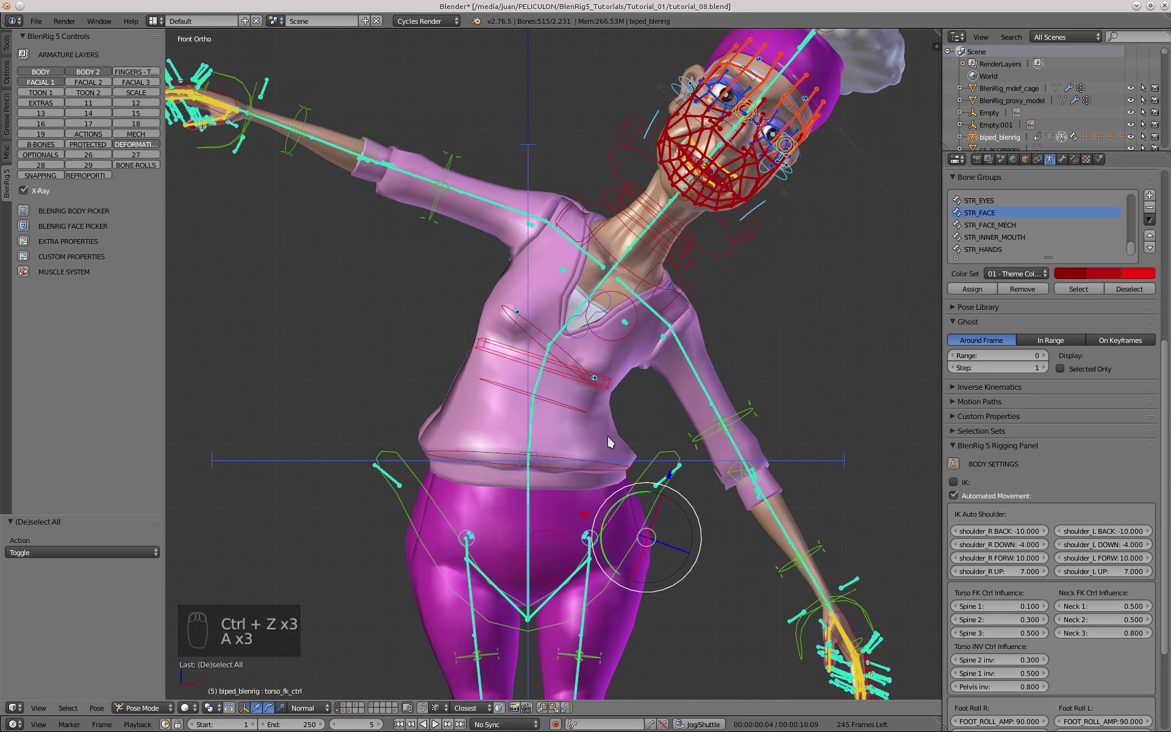
key("alt+g")
key("alt+r")
key("a")
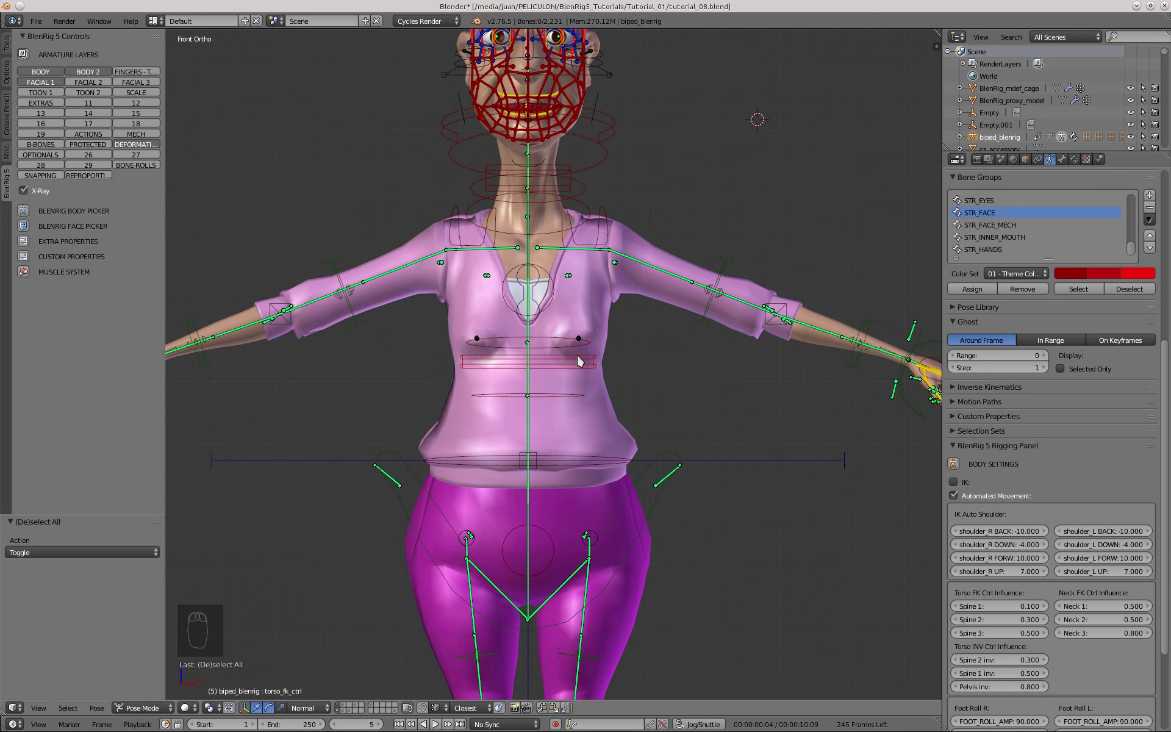
Step: Select the neck FK control, expand the BlenRig Body Picker and widen its area so the labels fit
right_click(560, 177)
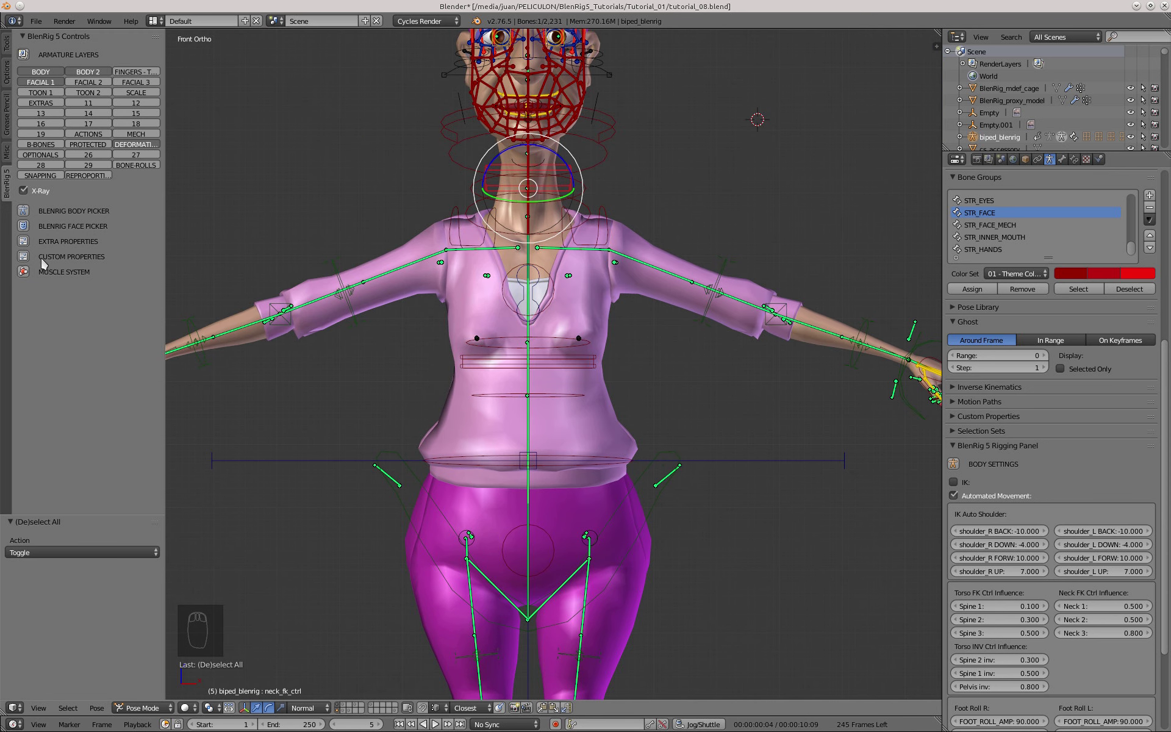
left_click(23, 210)
scroll(86, 256, "down", 5)
left_click_drag(163, 301, 278, 302)
scroll(590, 244, "down", 2)
Step: Rotate the inverted torso control (torso_inv_ctrl) about -22.374° in the front view
right_click(651, 313)
key("r")
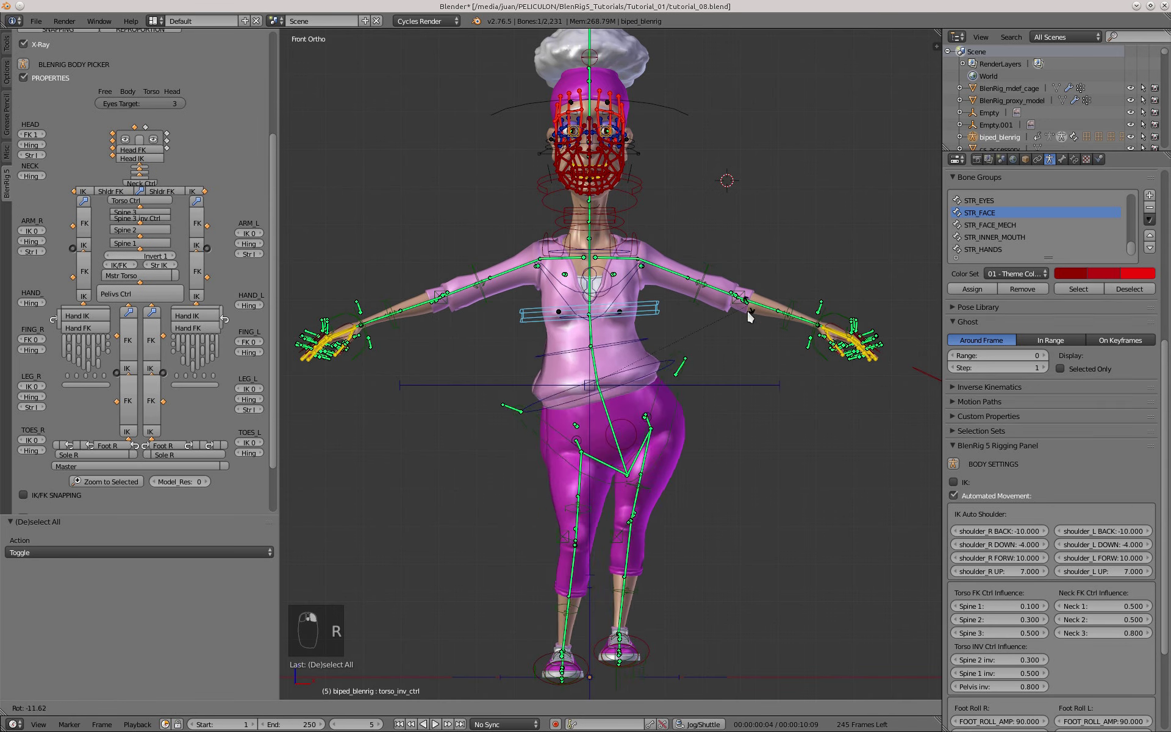
right_click(661, 300)
scroll(660, 299, "up", 1)
key("r")
key("r")
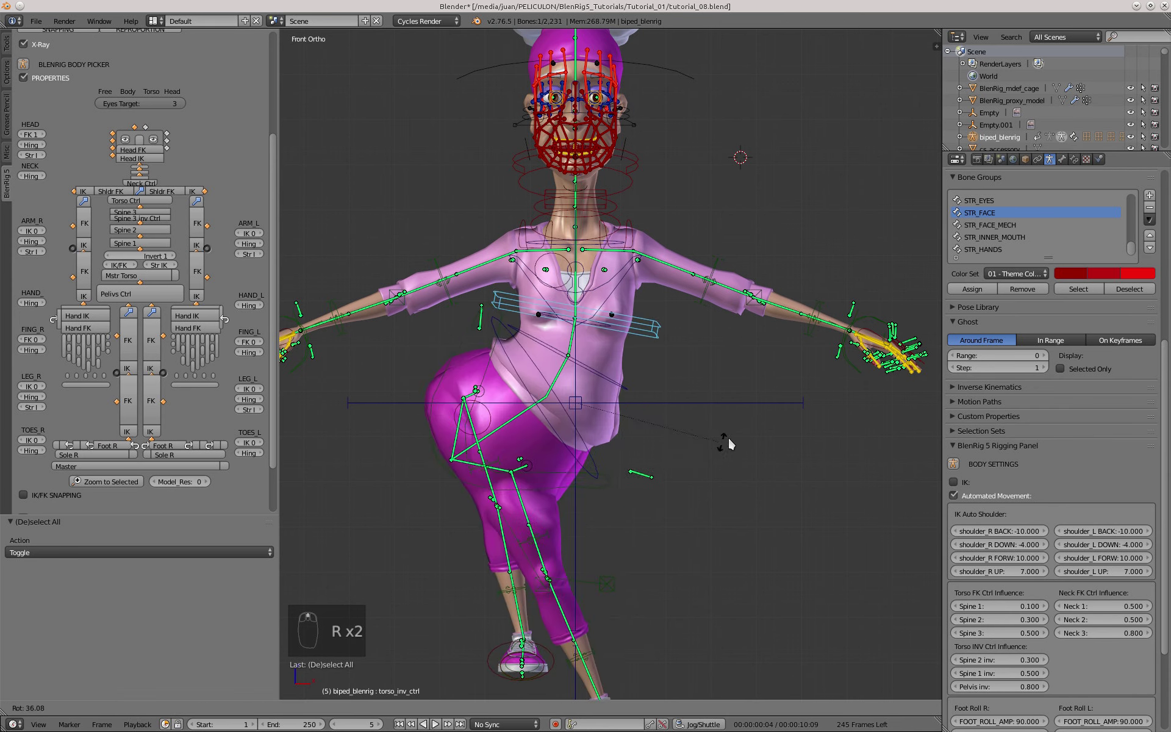
left_click(776, 212)
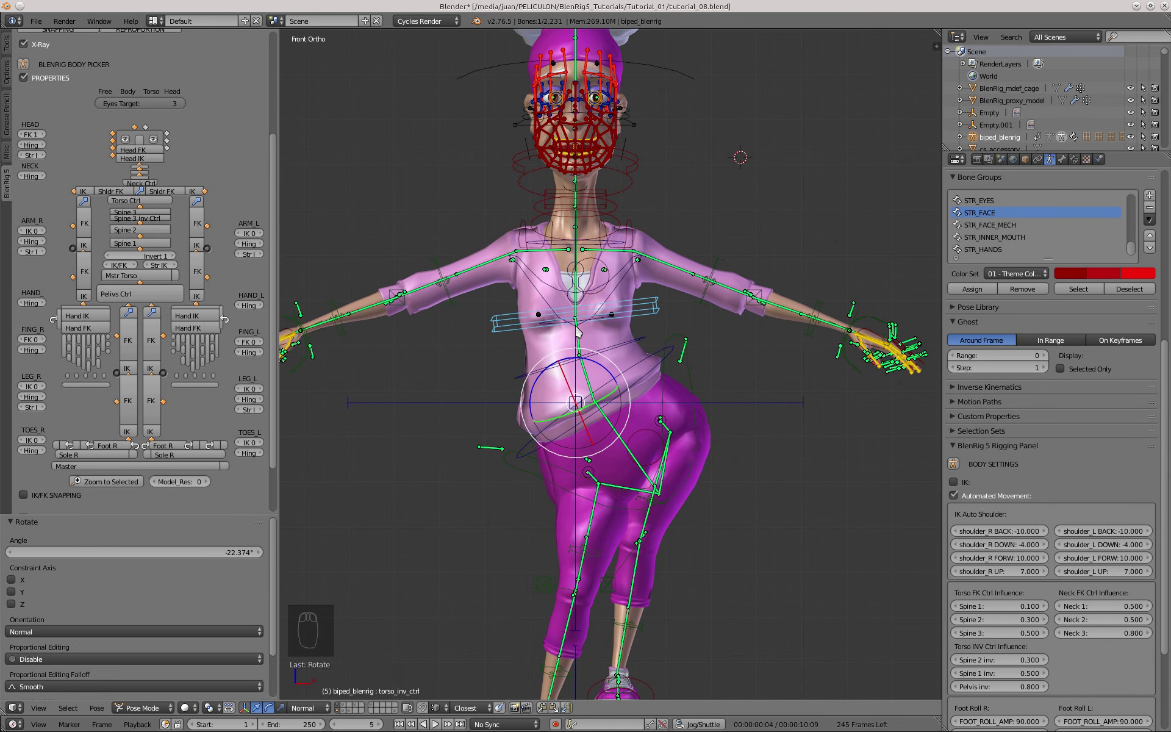
Step: Set the Torso INV influences of Spine 2 and Spine 1 to 0.600 and rotate the inverted torso control about 8.9°
key("ctrl+z")
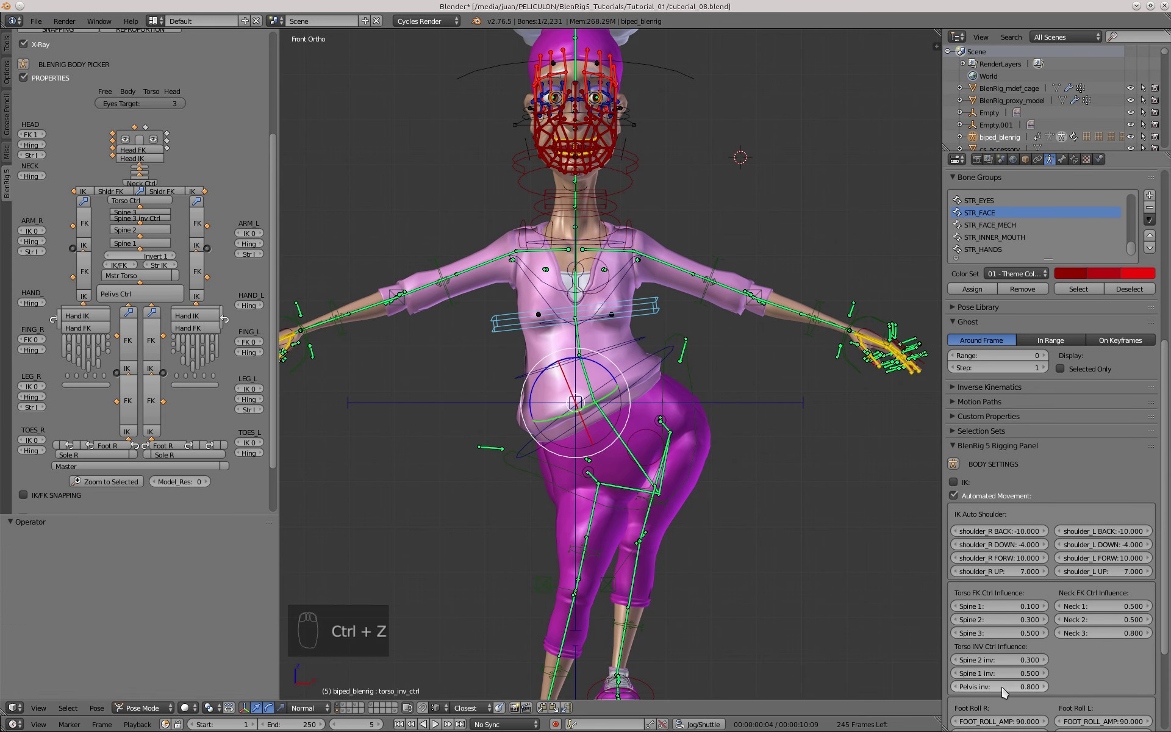
left_click_drag(989, 676, 1086, 661)
key("r")
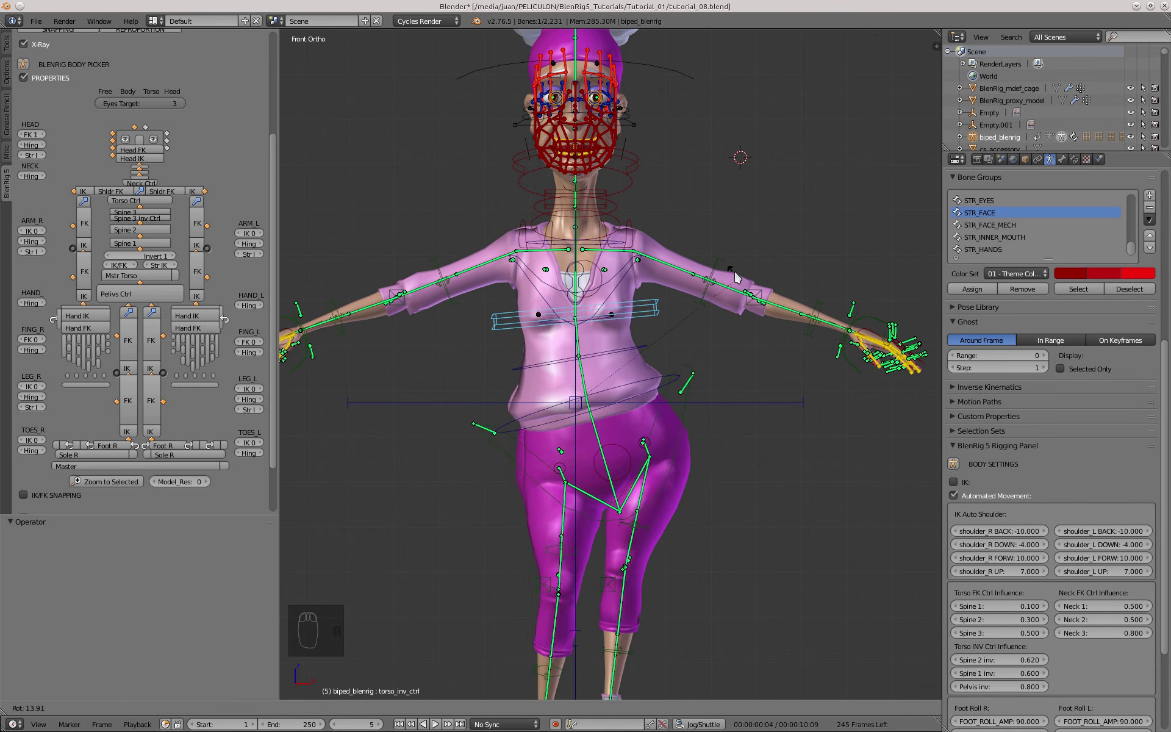
left_click(737, 259)
Step: Try a further rotation of the inverted torso control, and clear its rotation so the torso returns to its rest pose
key("r")
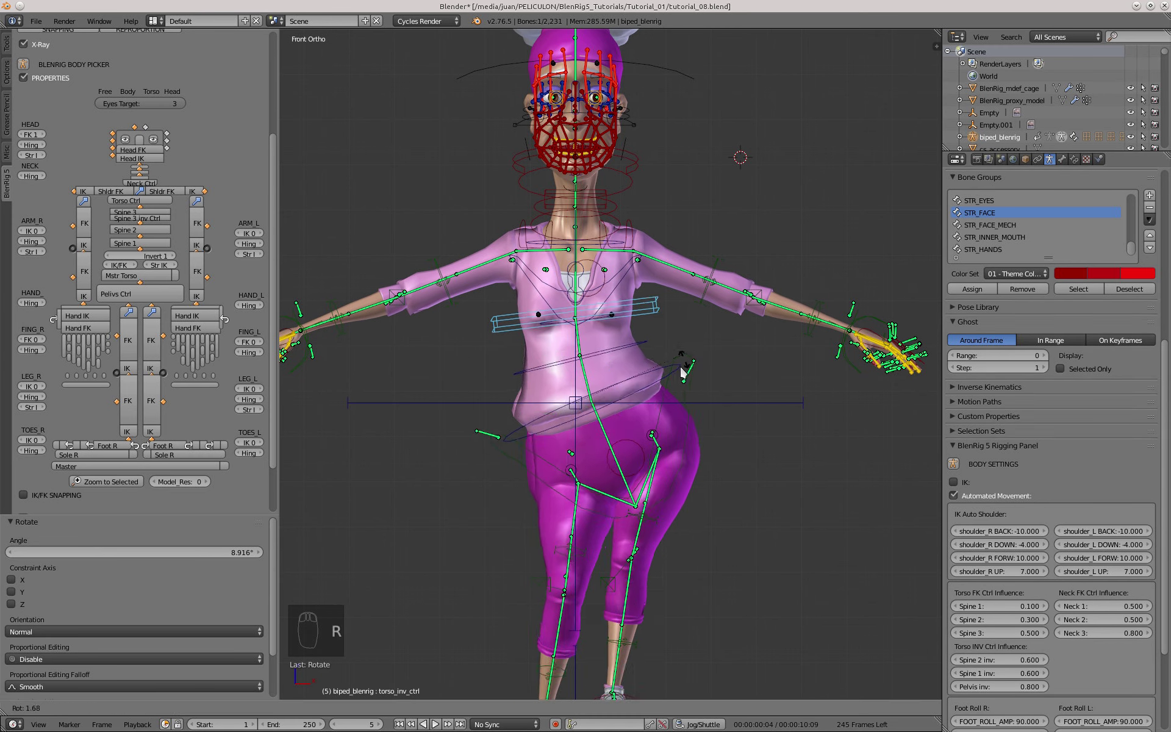
key("KP_3")
right_click(787, 354)
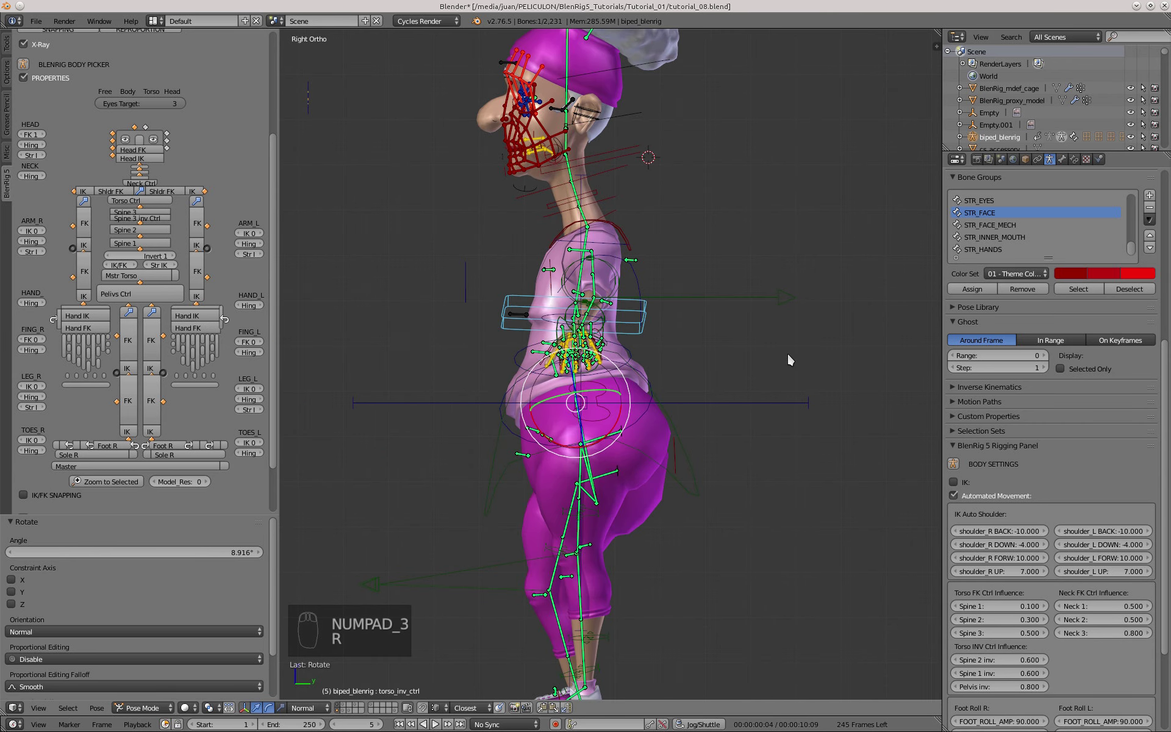
key("KP_1")
key("alt+r")
key("a")
Step: Try rotating the neck FK control about 60° sideways in the front view
right_click(640, 220)
key("r")
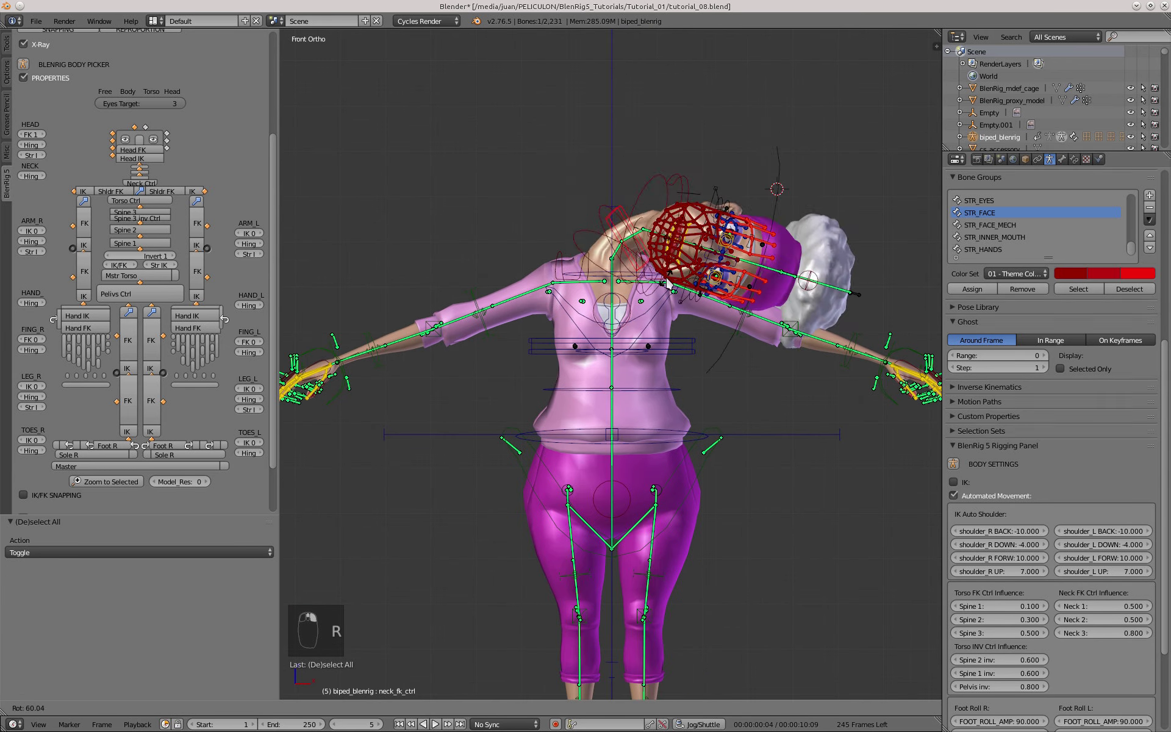
right_click(675, 342)
Step: Collapse the BlenRig Body Picker and show the Foot Roll settings of the BlenRig 5 Rigging Panel
scroll(676, 359, "down", 2)
middle_click_drag(676, 363, 681, 314, "shift")
left_click(23, 63)
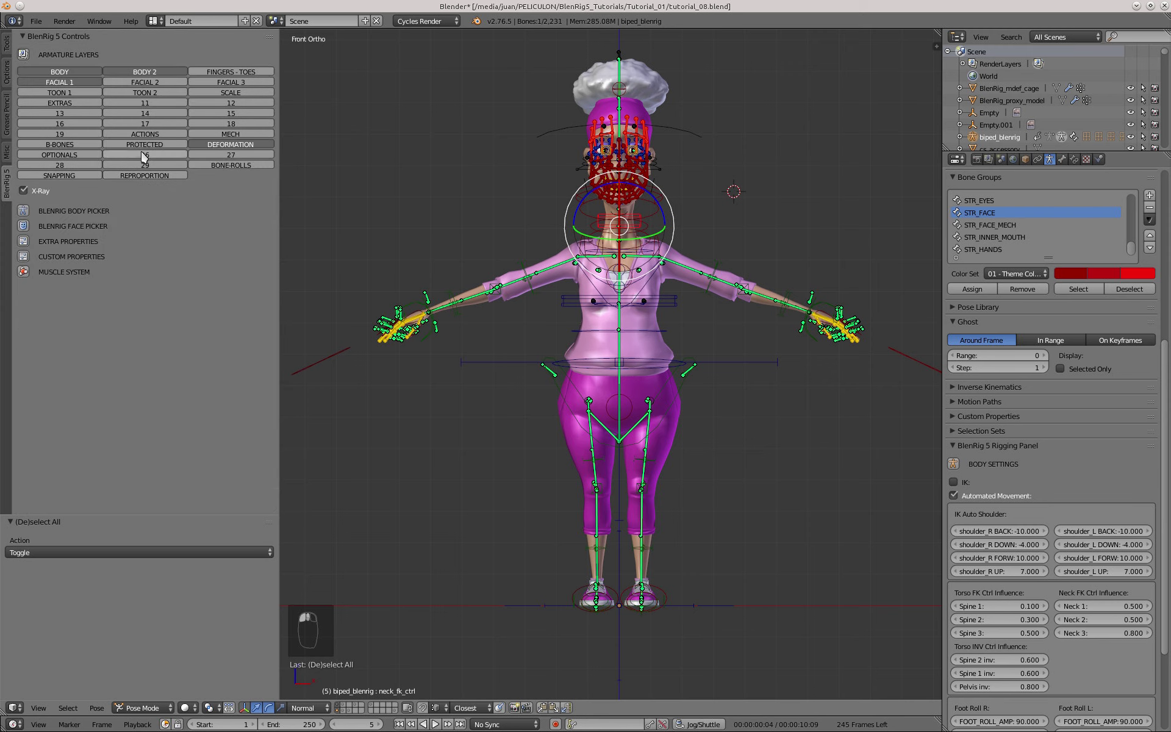
scroll(956, 666, "down", 5)
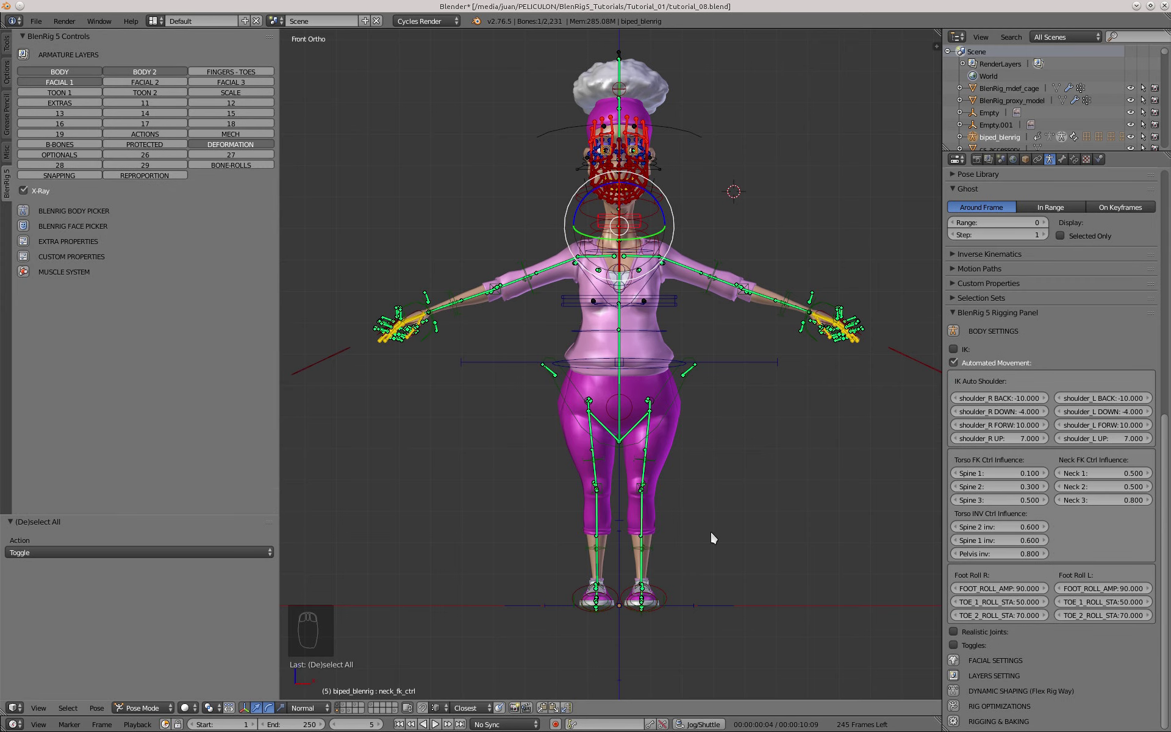
Step: Select the left foot roll control (foot_roll_ctrl_L) and try rotating it about -121° in the right side view
middle_click_drag(711, 532, 583, 570)
key("KP_3")
scroll(715, 452, "up", 4)
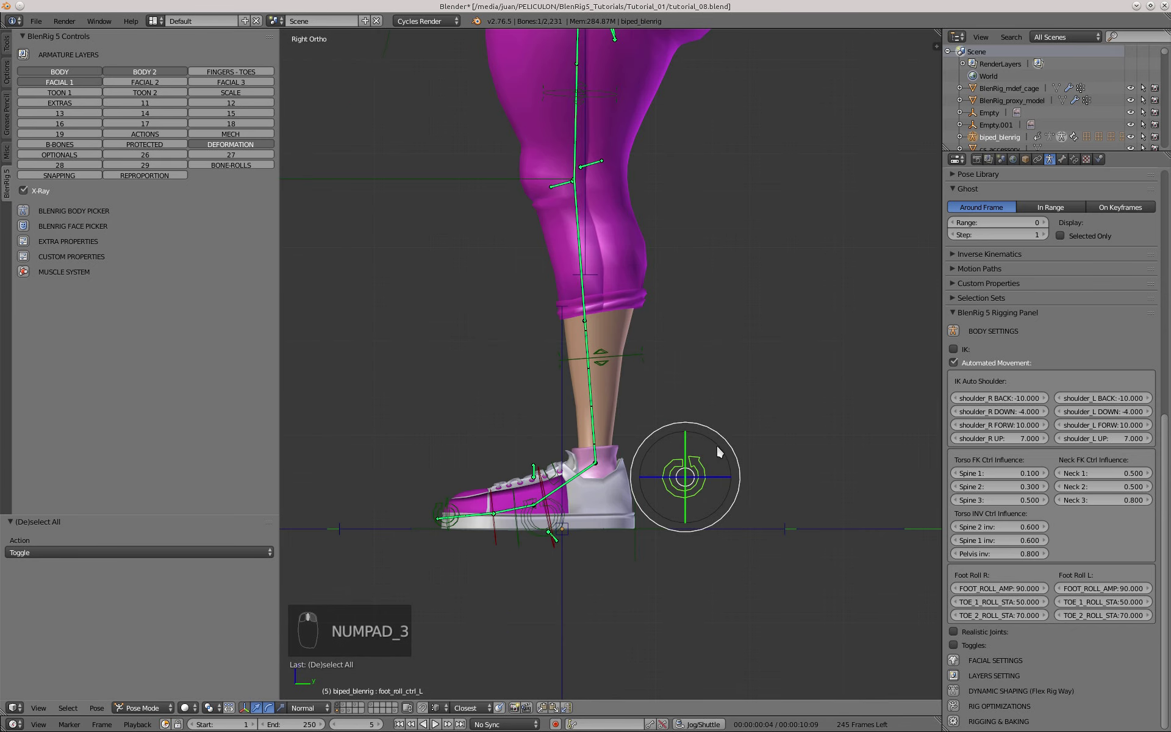
key("r")
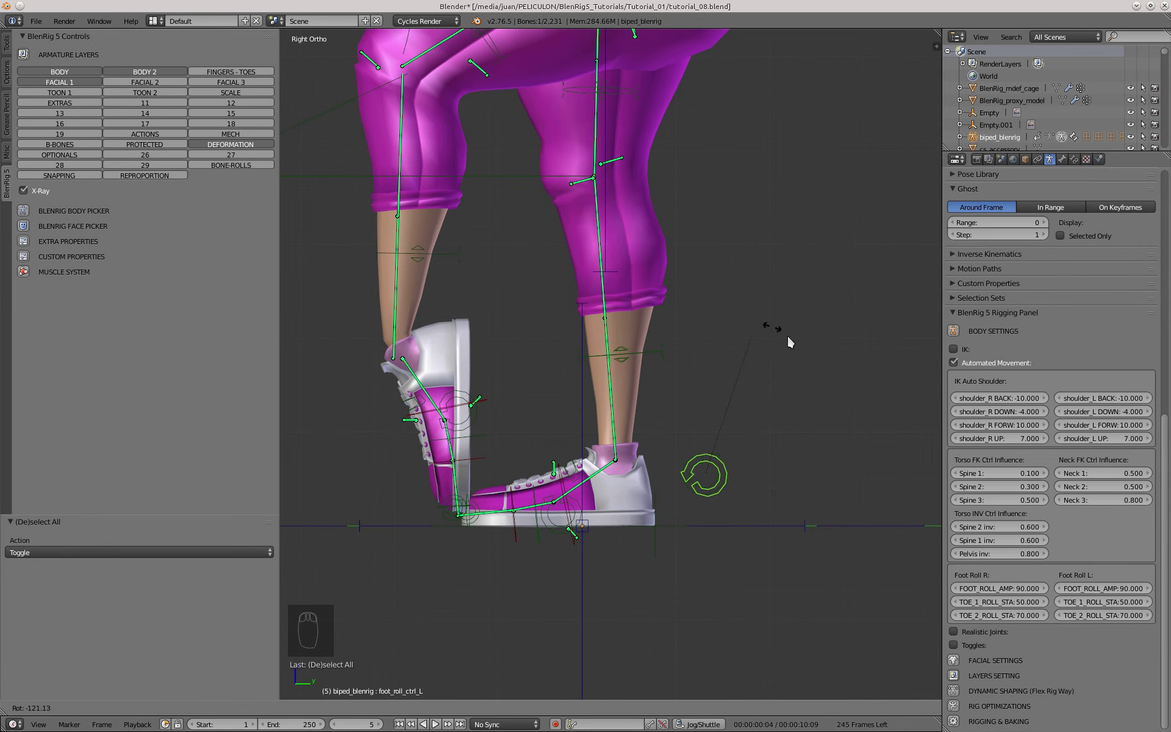
right_click(826, 587)
Step: Widen the properties editor so the Foot Roll labels are readable
scroll(609, 519, "up", 1)
scroll(608, 519, "up", 1)
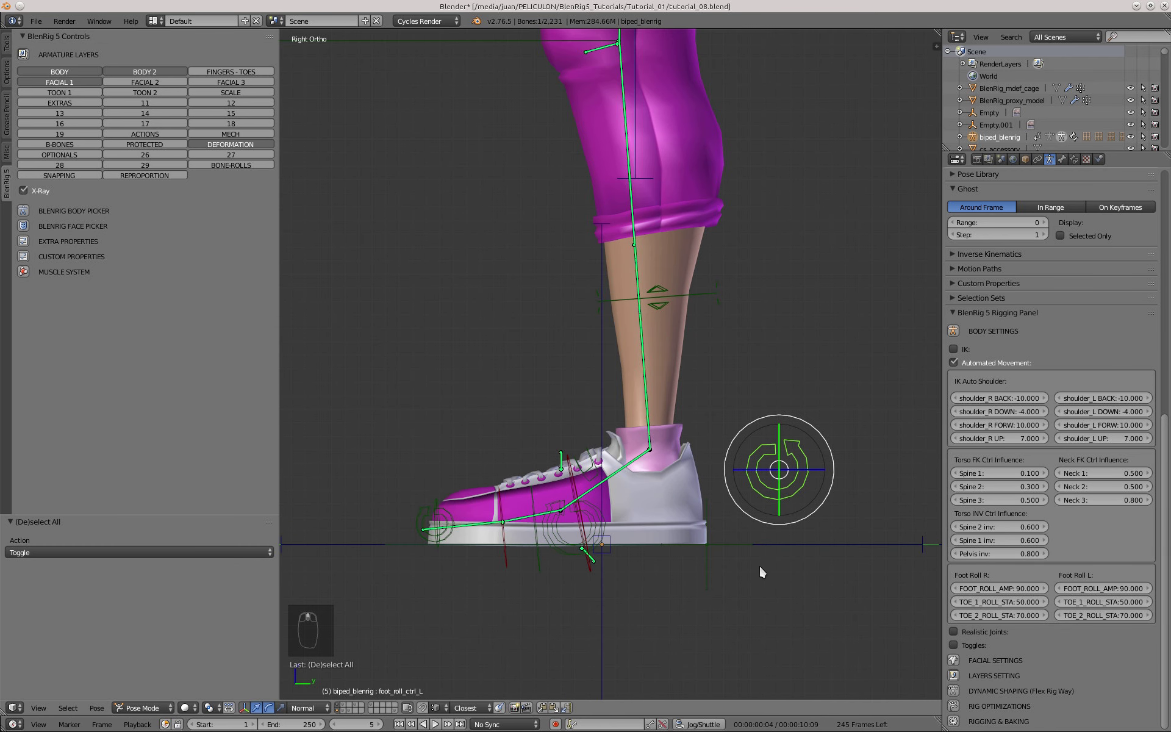
left_click_drag(943, 568, 896, 567)
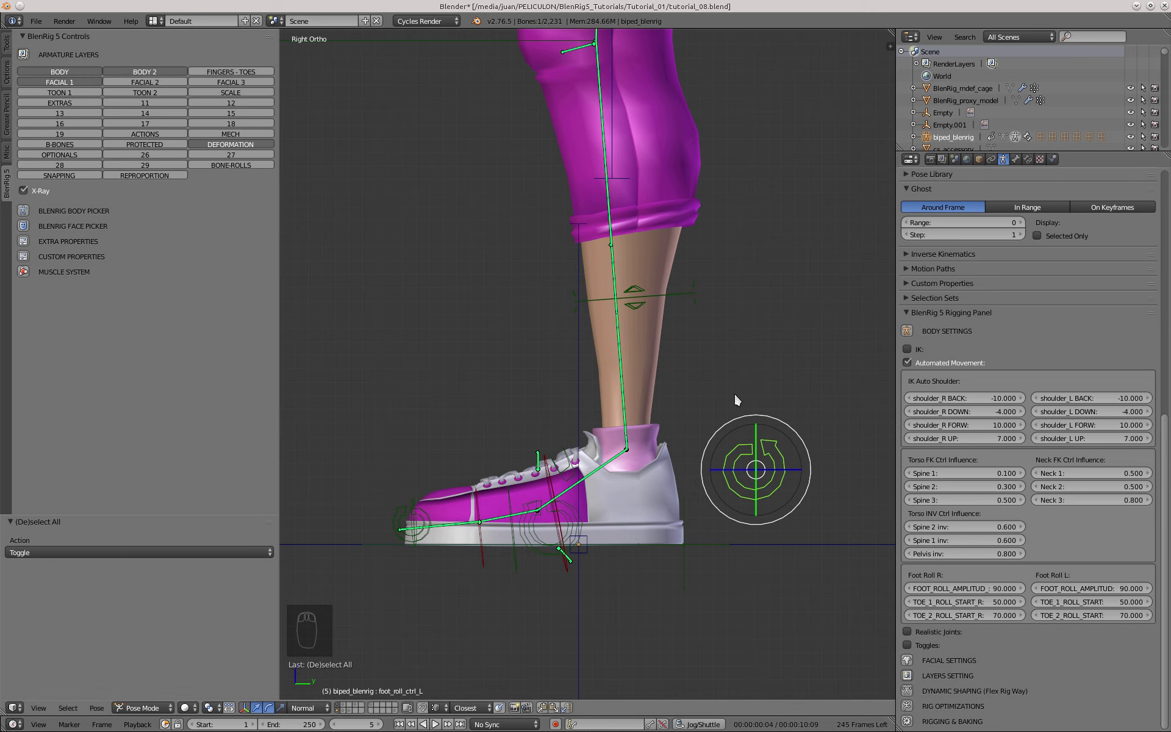
Step: Rotate the left foot roll control in two stages, by about -29.4° and a further -59.9°
key("r")
left_click(700, 426)
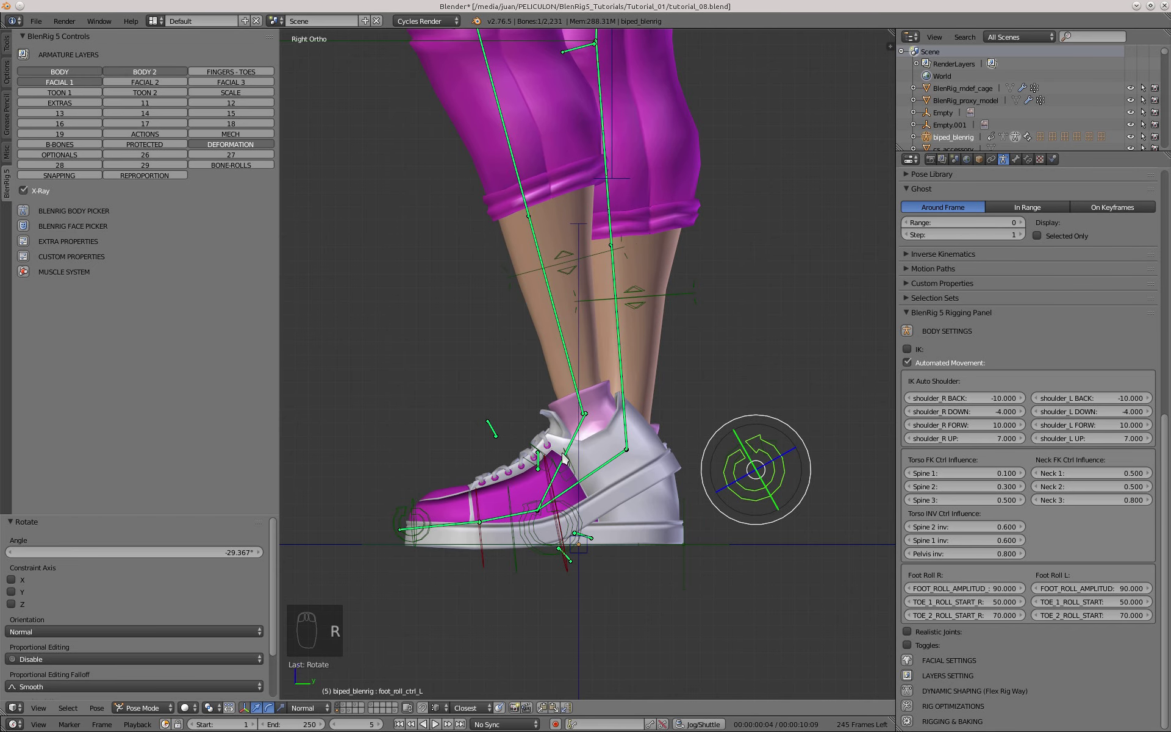
key("r")
left_click(499, 352)
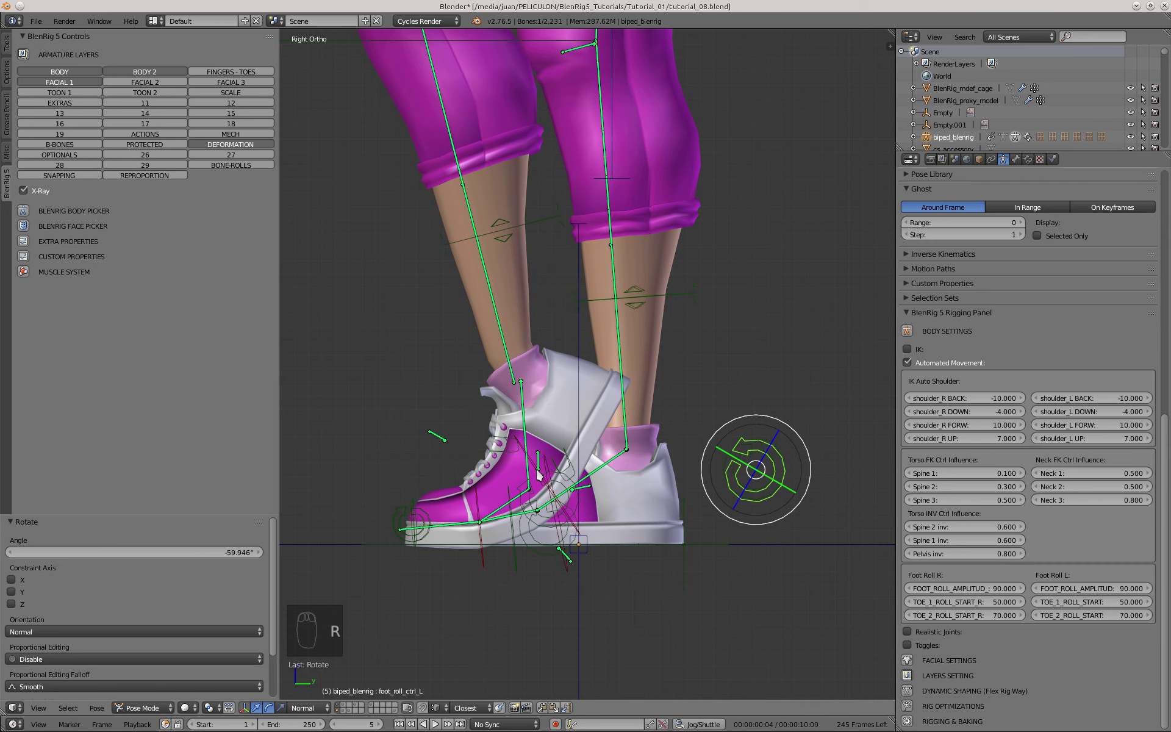
Step: Rotate the left foot roll control about -36.5° from rest to lift the heel, and clear the rotation
key("r")
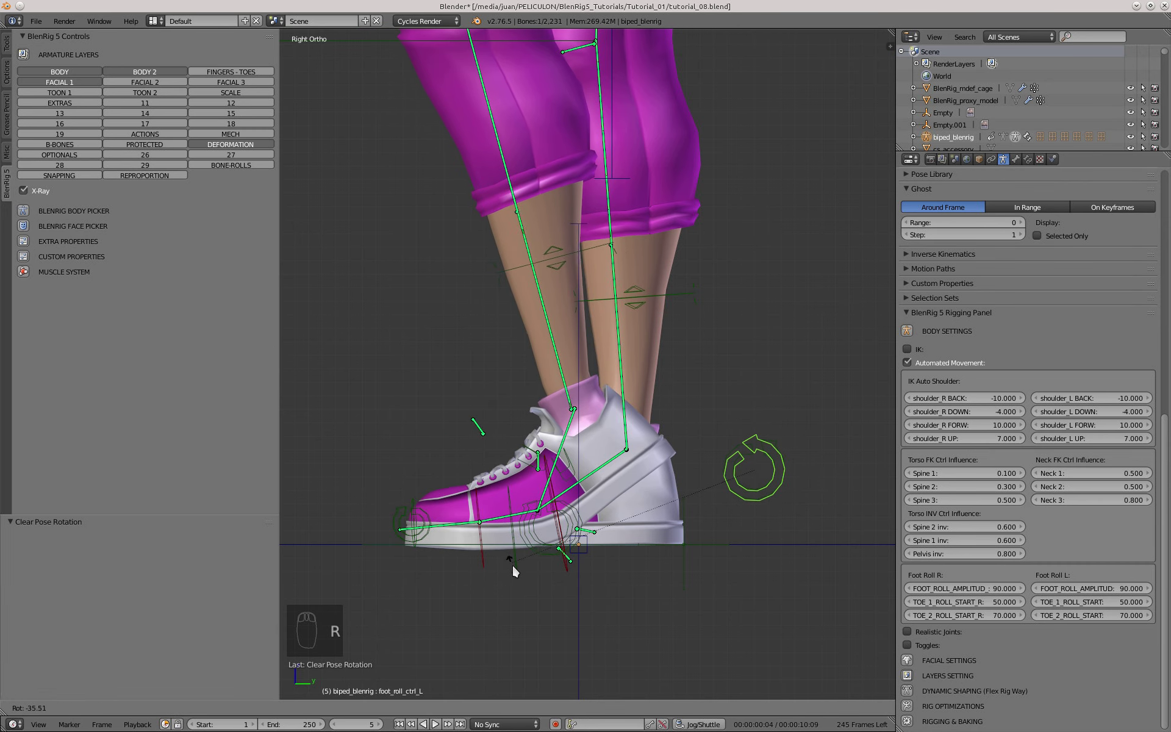
left_click(507, 509)
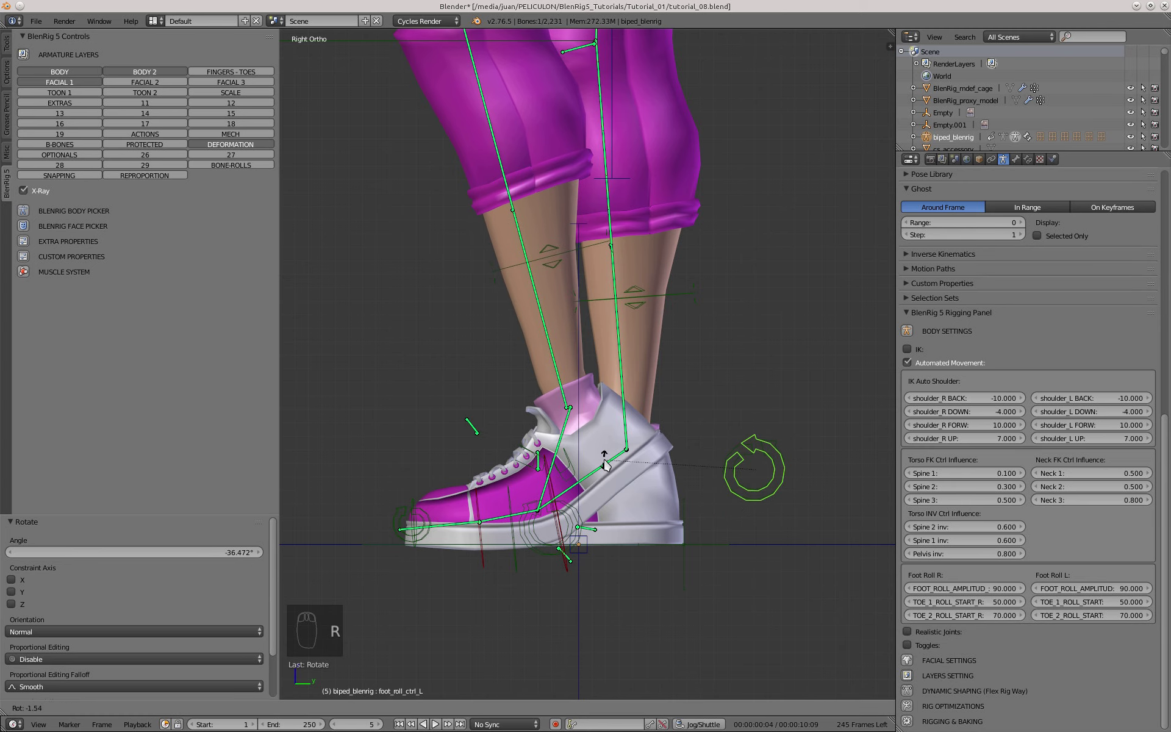
key("alt+r")
Step: Rotate the left foot roll control by about -59.4° and adjust it by about 3.7°
key("r")
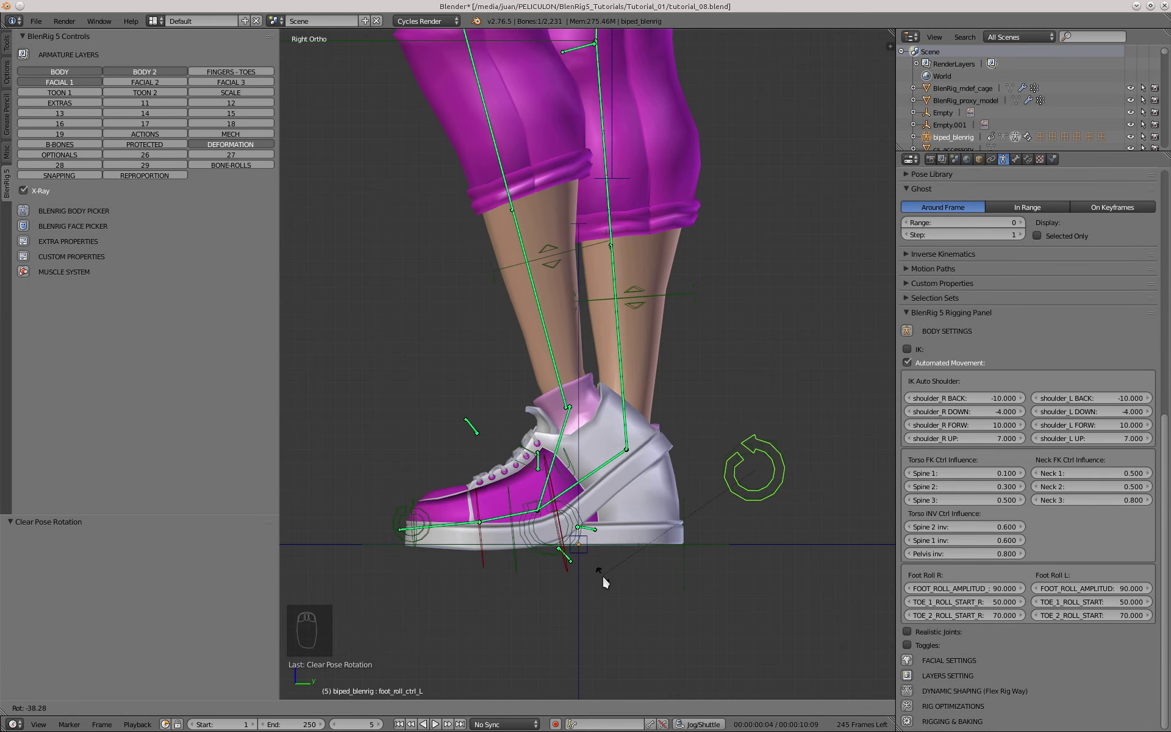
left_click(561, 549)
key("r")
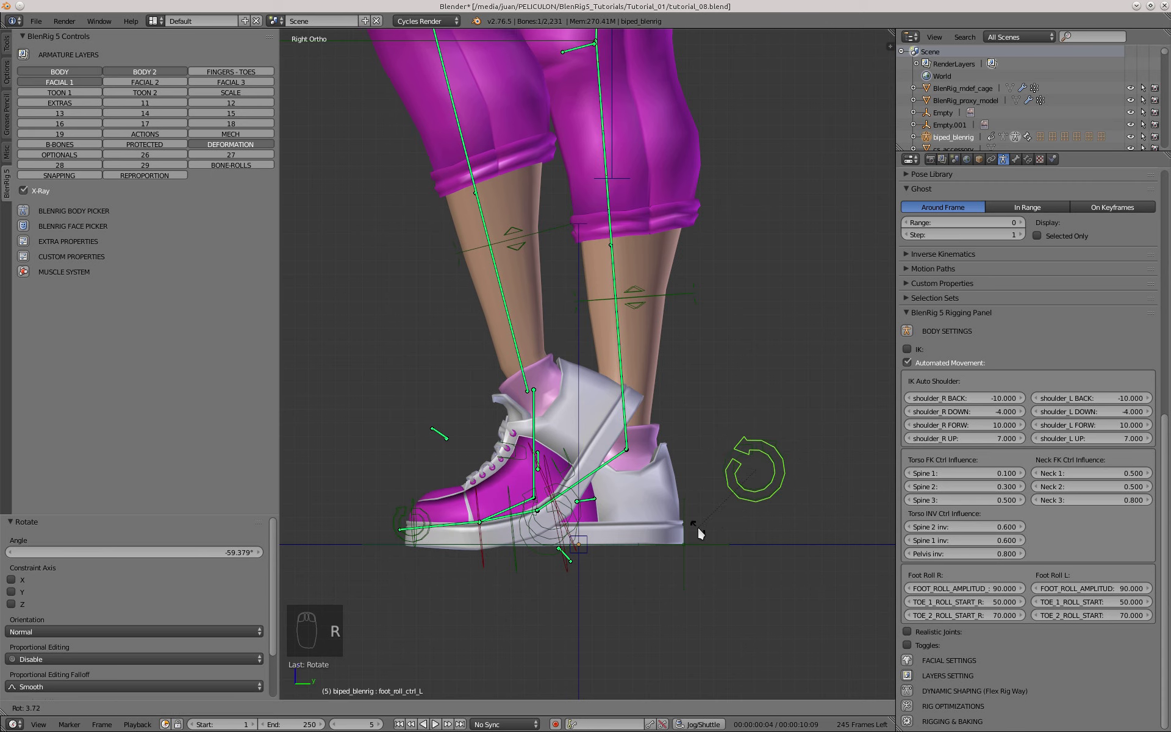
left_click(697, 526)
Step: Display the transform properties, roll the left foot to an X rotation of about 116° and clear the rotation
key("n")
key("r")
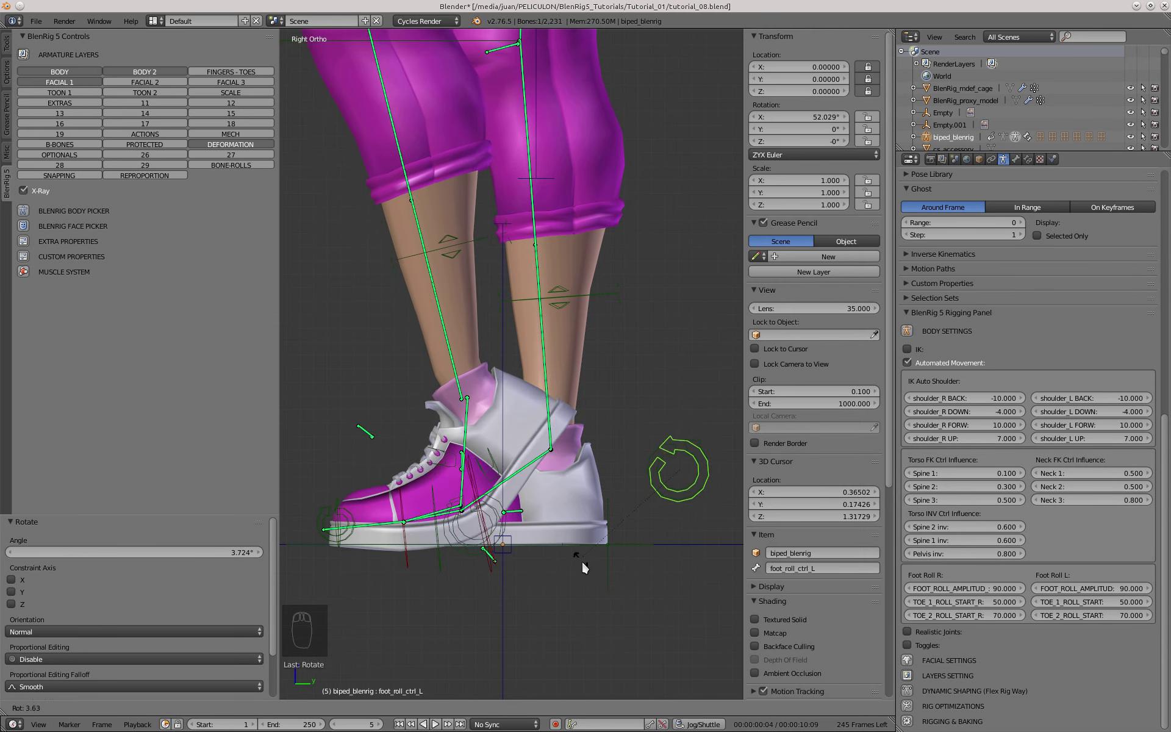
key("alt+r")
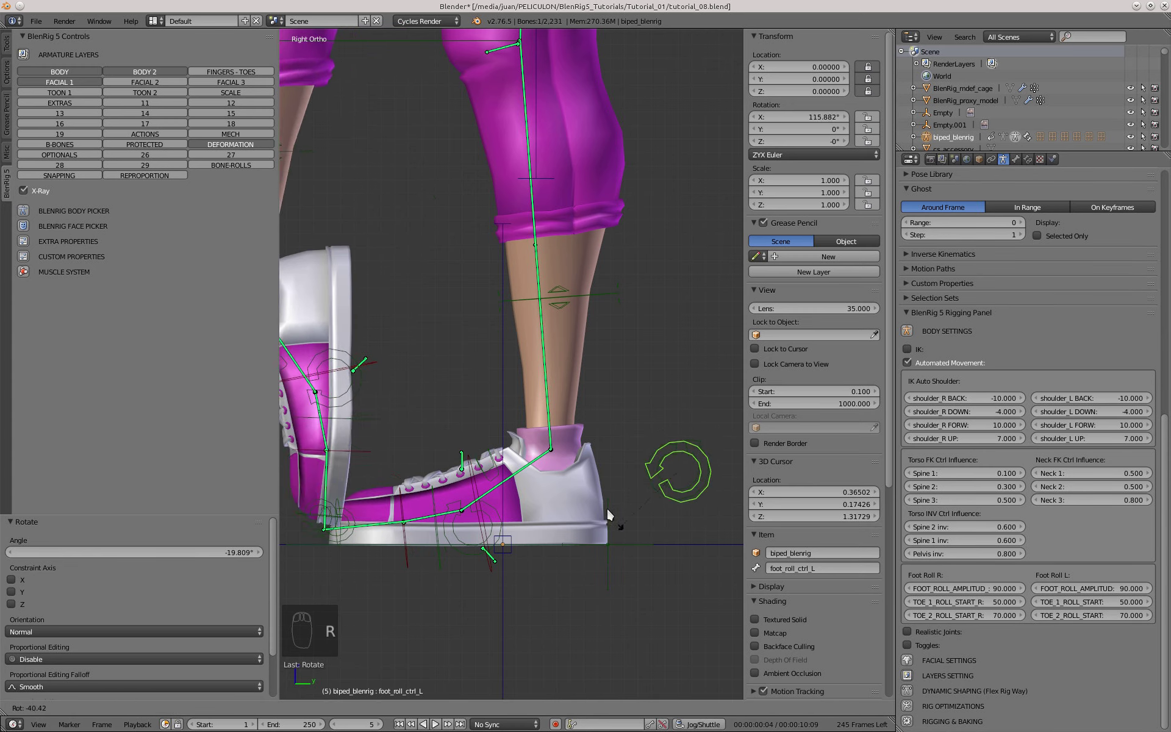
Step: Rotate the left foot roll control about -56° and set the left foot's TOE_1_ROLL_START to 60
key("r")
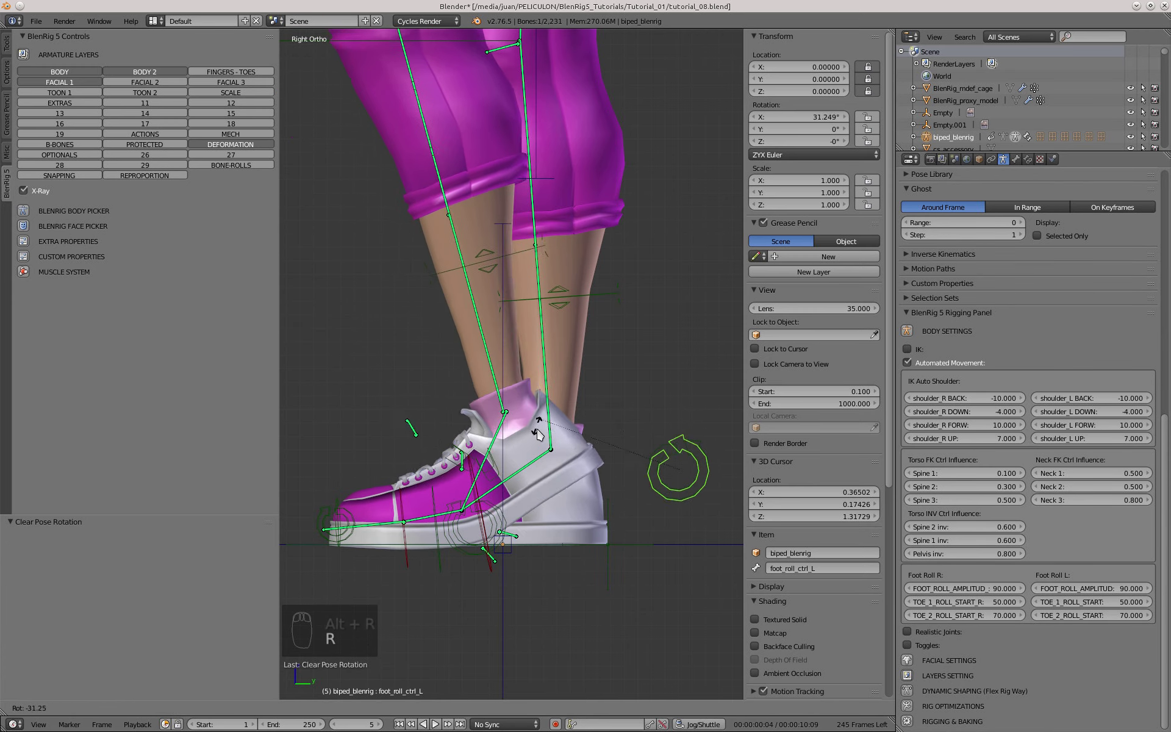
left_click(534, 477)
type("60")
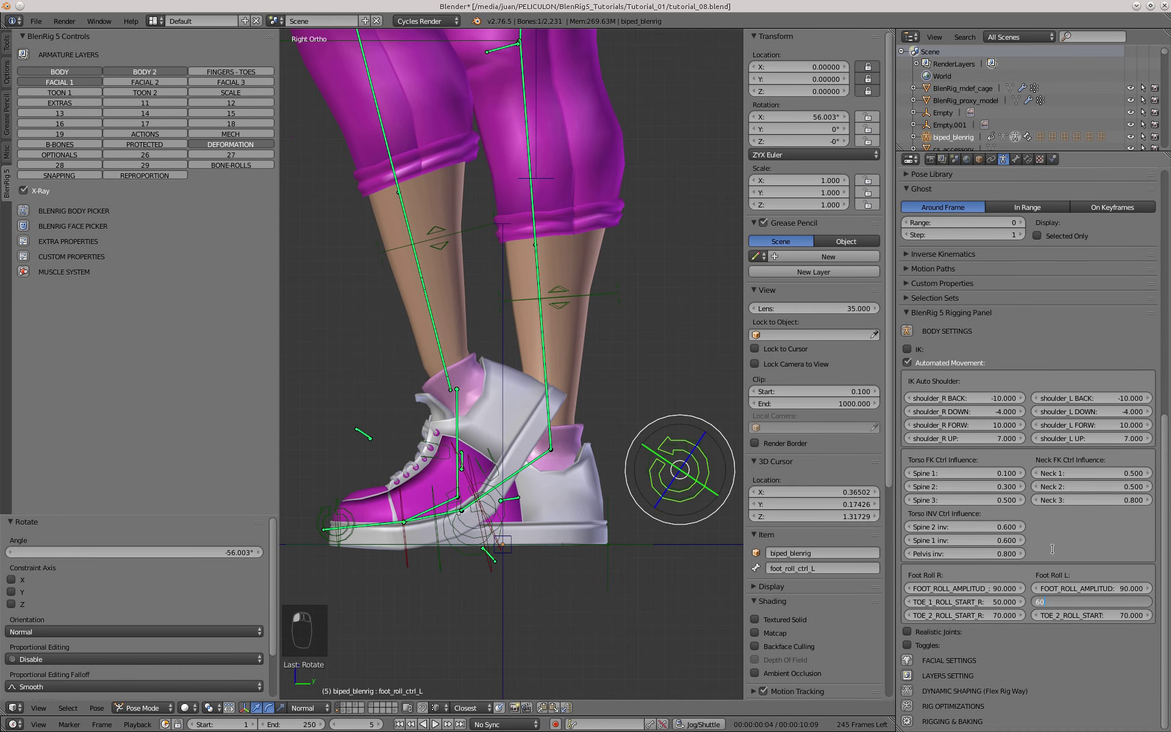
key("Return")
Step: Rotate the left foot roll control a further -21° and return the left foot's TOE_1_ROLL_START to 50
key("r")
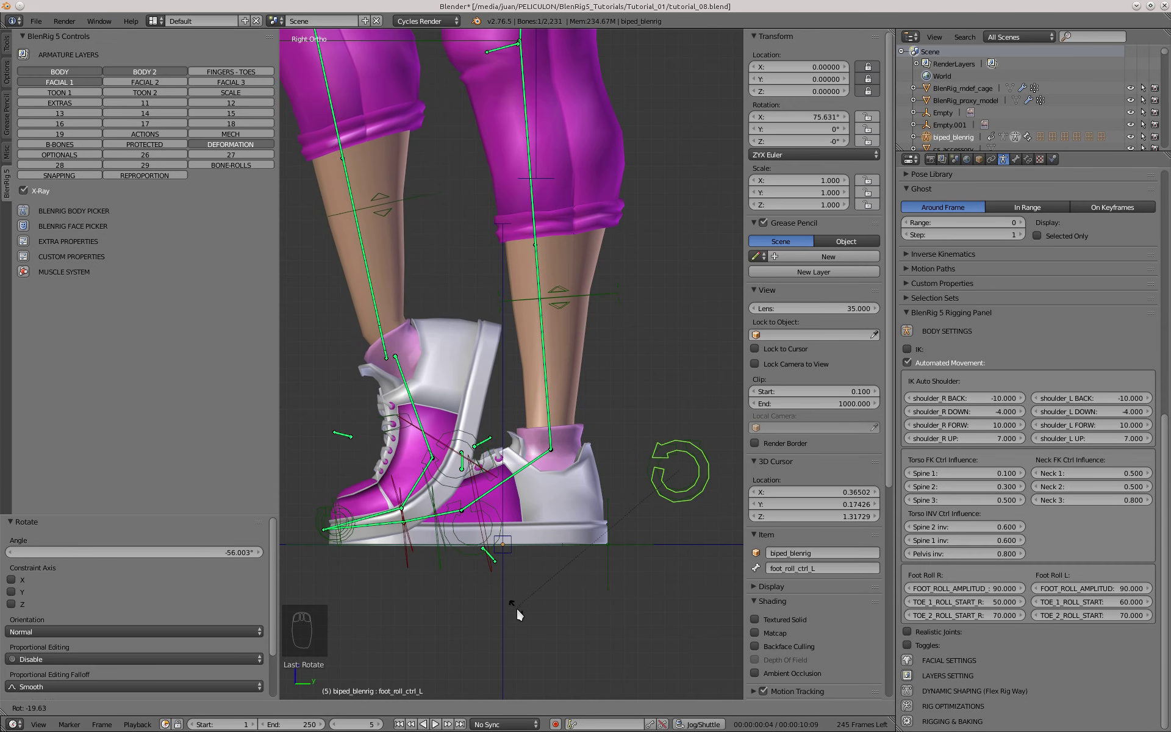
left_click(516, 608)
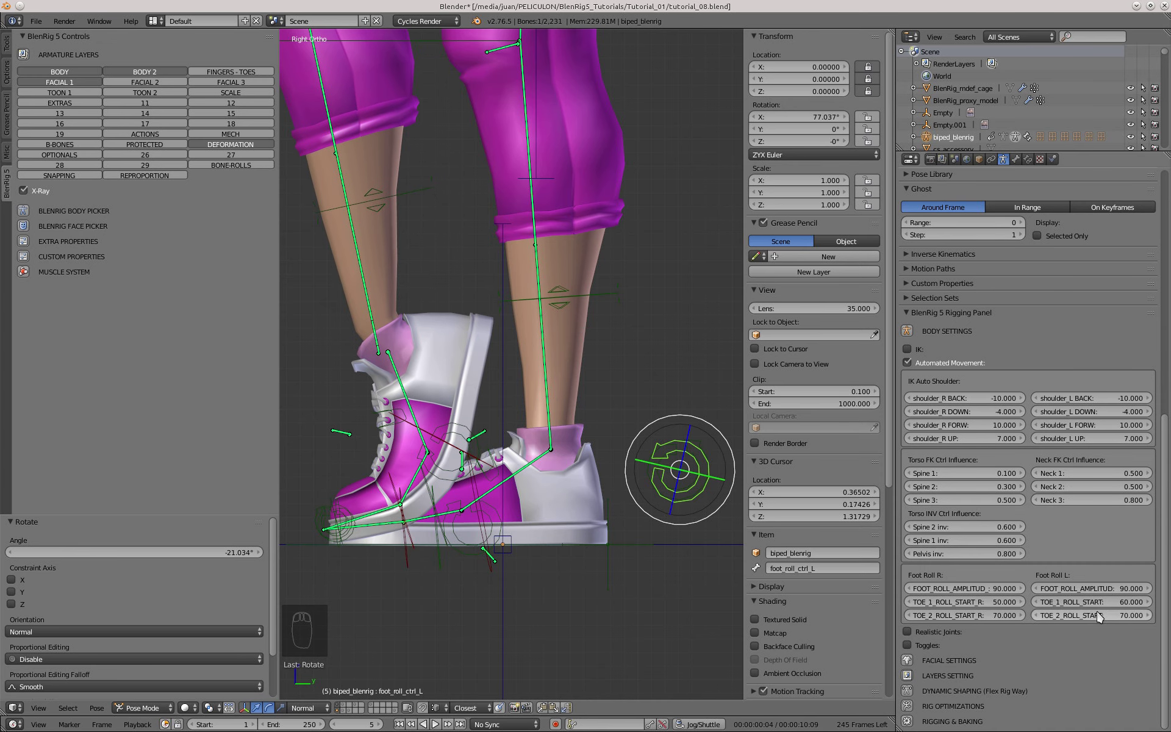
key("Return")
Step: Set the left foot's TOE_2_ROLL_START to 80 and test the roll, rotating the left foot roll control about 37.7°
key("r")
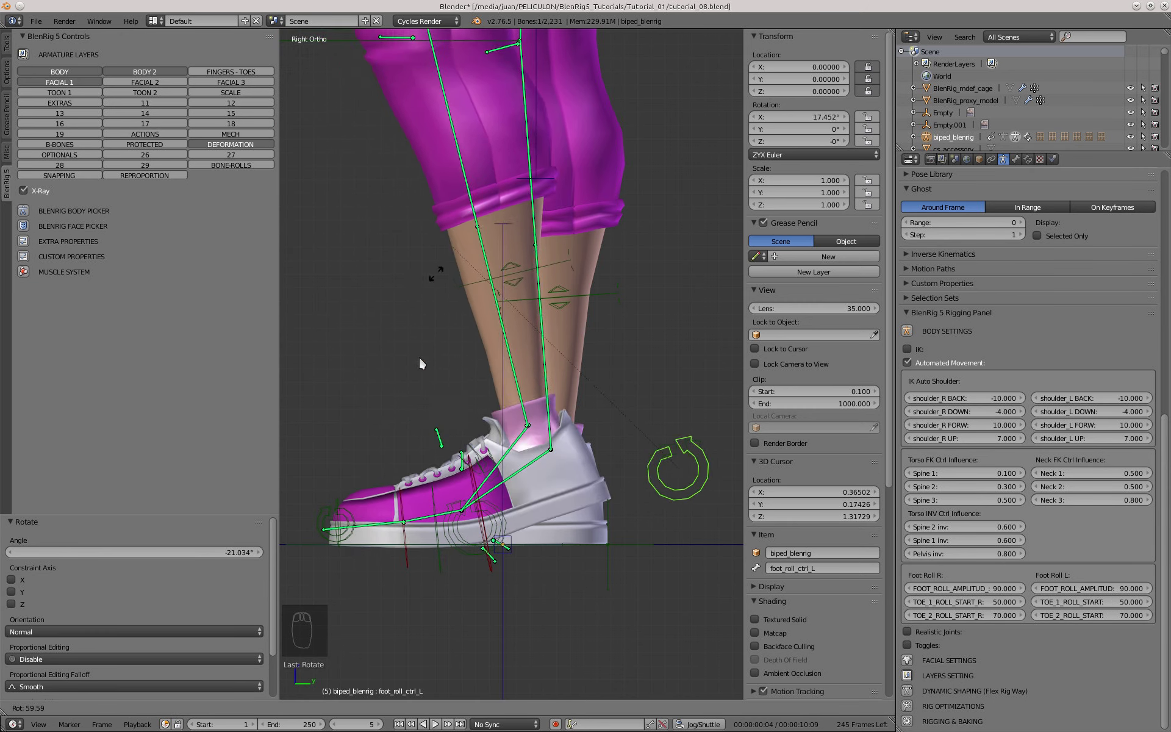
type("80")
key("Return")
key("r")
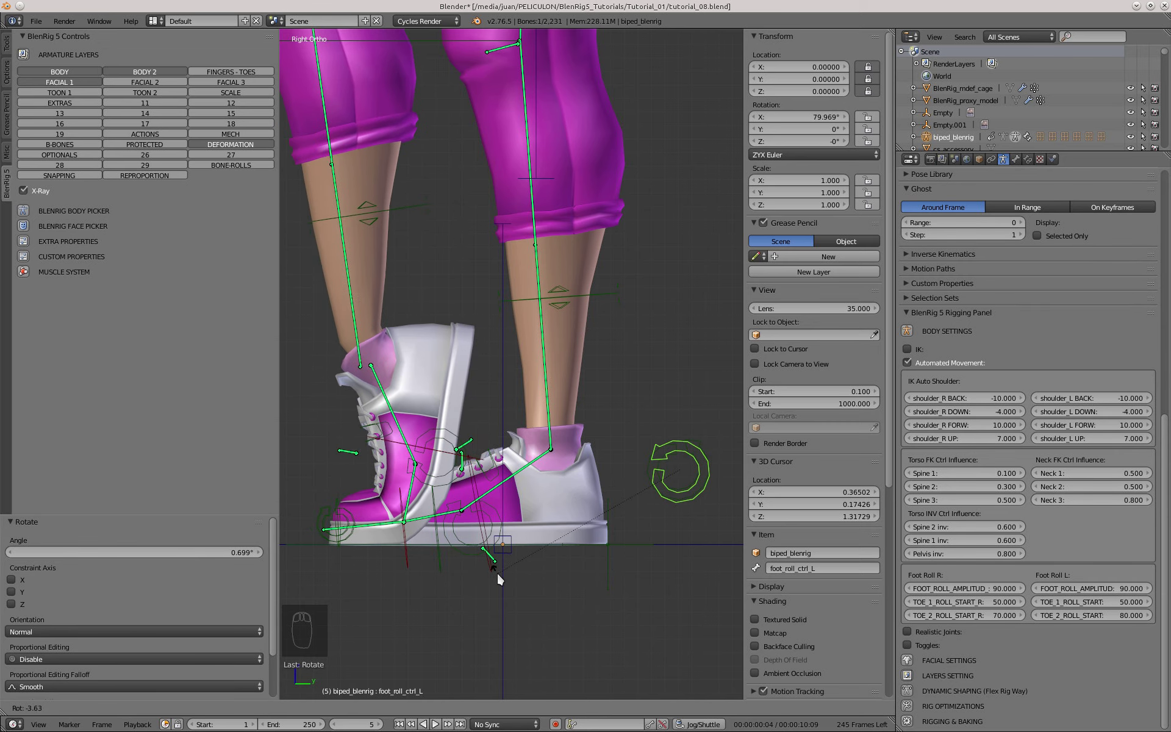
left_click(470, 425)
Step: Try rotating the left toe roll control (toe_roll_1_L) about 76° and moving the left toes IK control
middle_click_drag(471, 426, 493, 456)
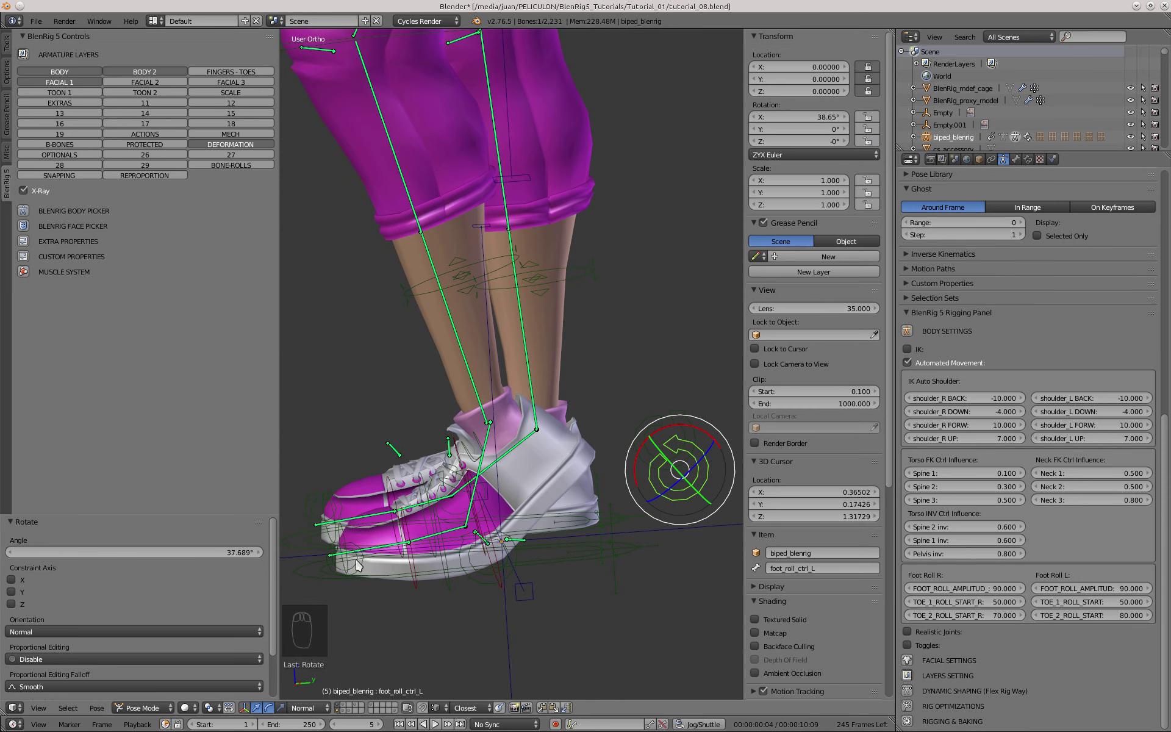
right_click(327, 560)
key("r")
right_click(326, 531)
right_click(465, 559)
right_click(466, 559)
key("r")
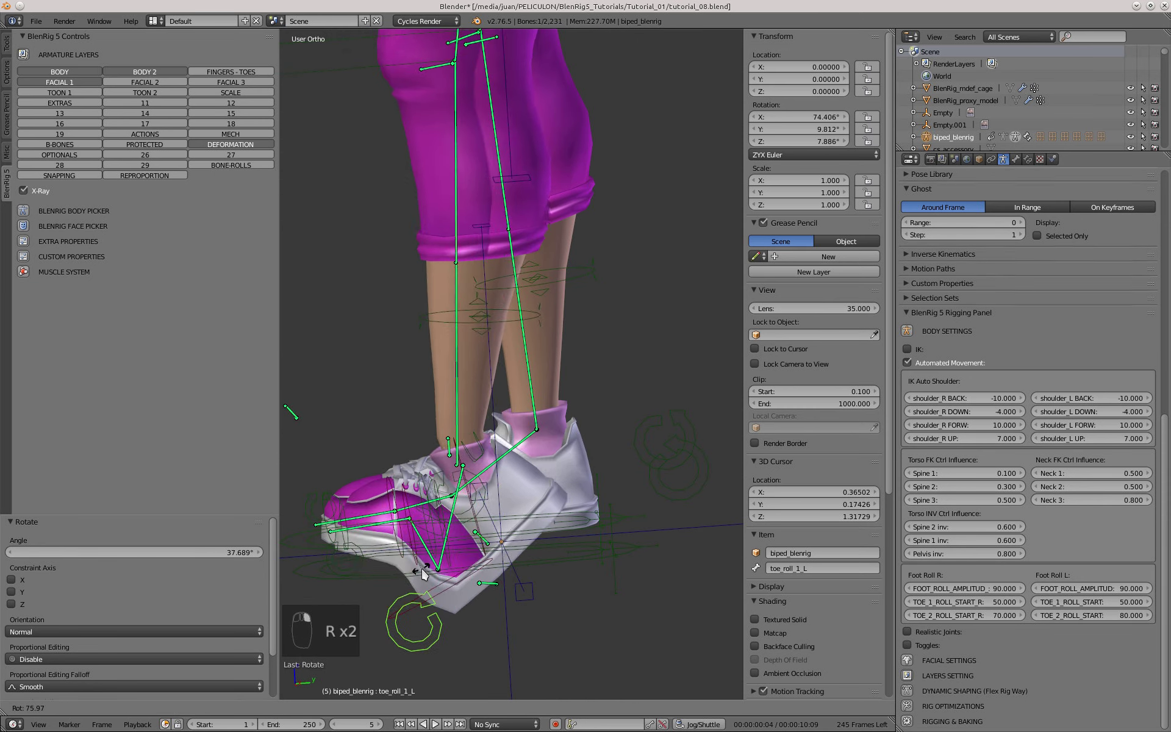
right_click(418, 569)
key("r")
right_click(628, 528)
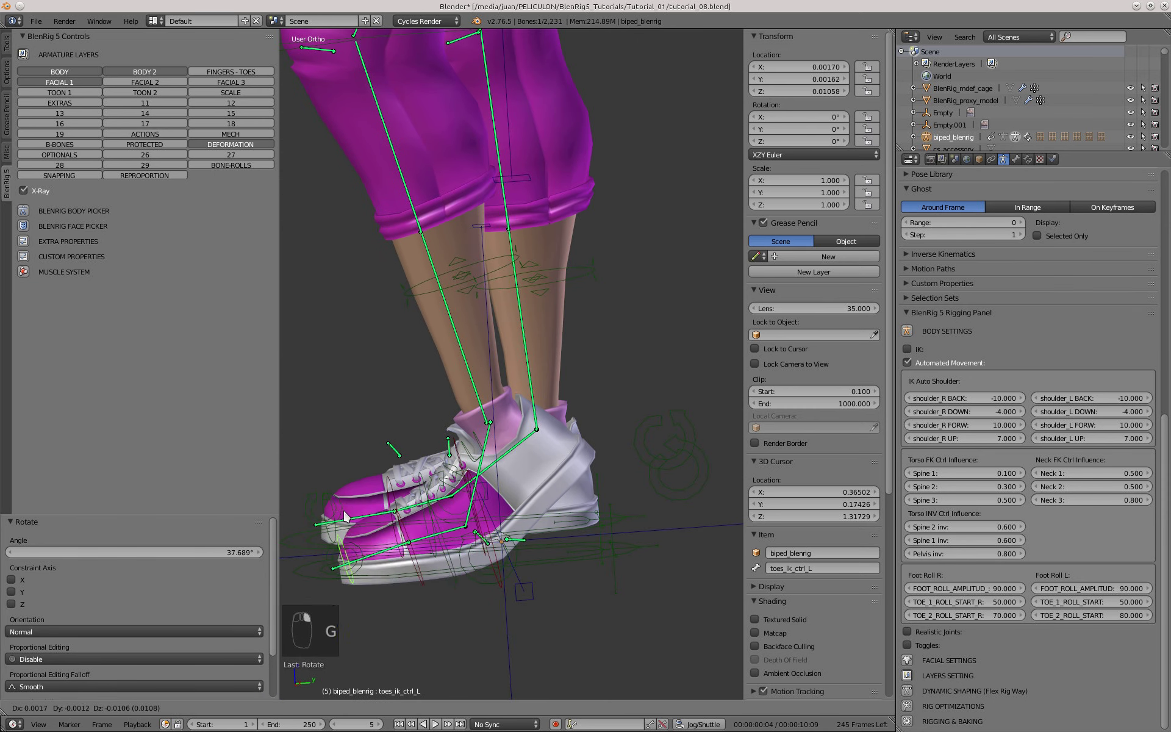
Step: Reset the location and rotation of all bones and leave nothing selected, viewing the rig from the right side
key("KP_3")
key("a")
key("a")
key("a")
key("a")
key("alt+g")
key("alt+r")
key("a")
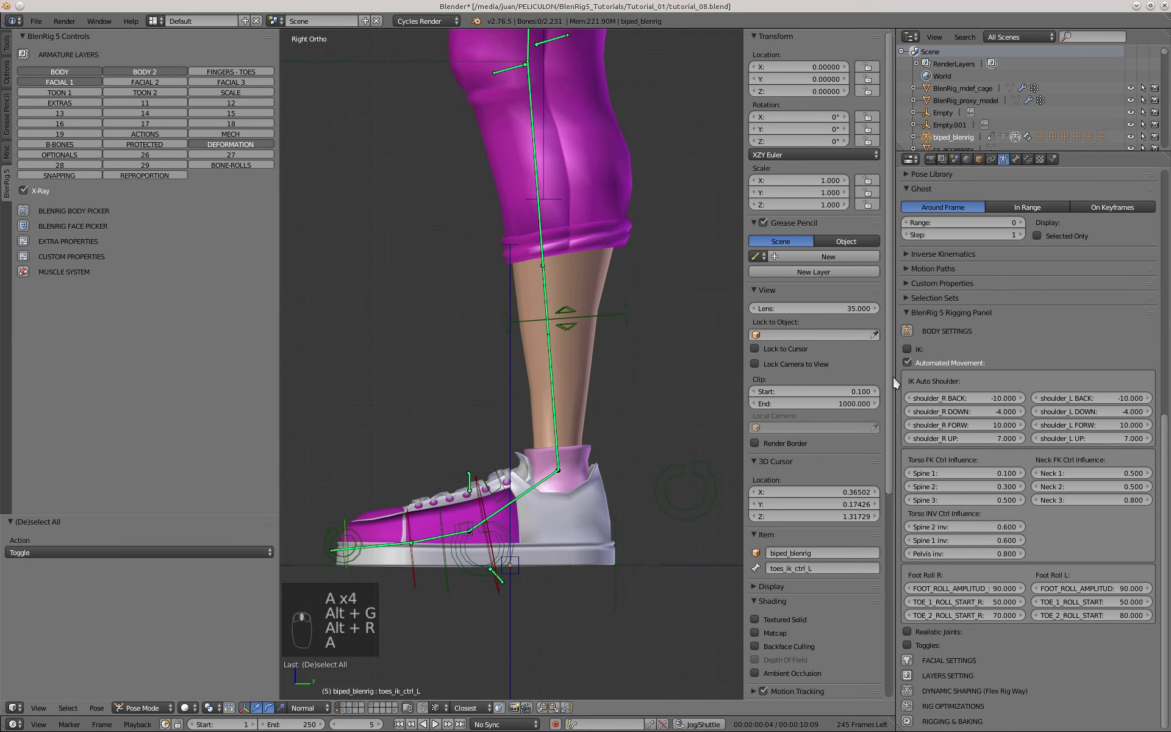
Step: Narrow the properties editor and copy the left foot's TOE_2_ROLL_START value of 80 to the right foot
left_click_drag(894, 379, 968, 380)
middle_click_drag(639, 460, 691, 415)
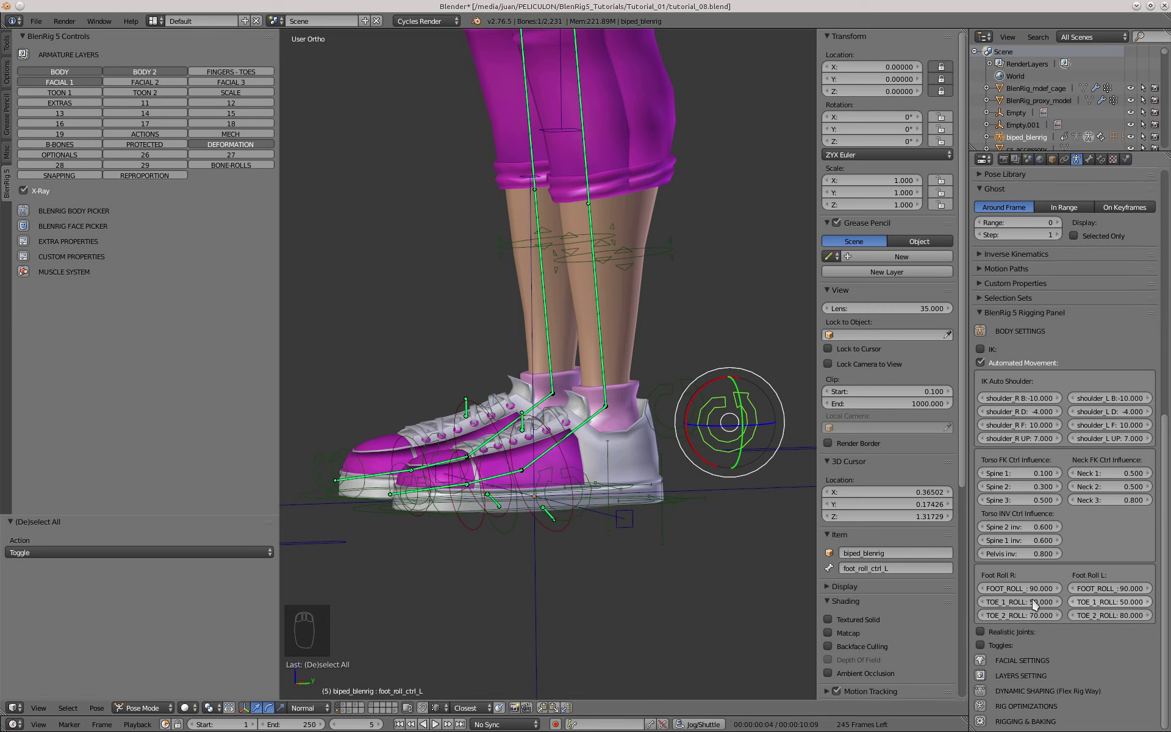
key("ctrl+c")
key("ctrl+v")
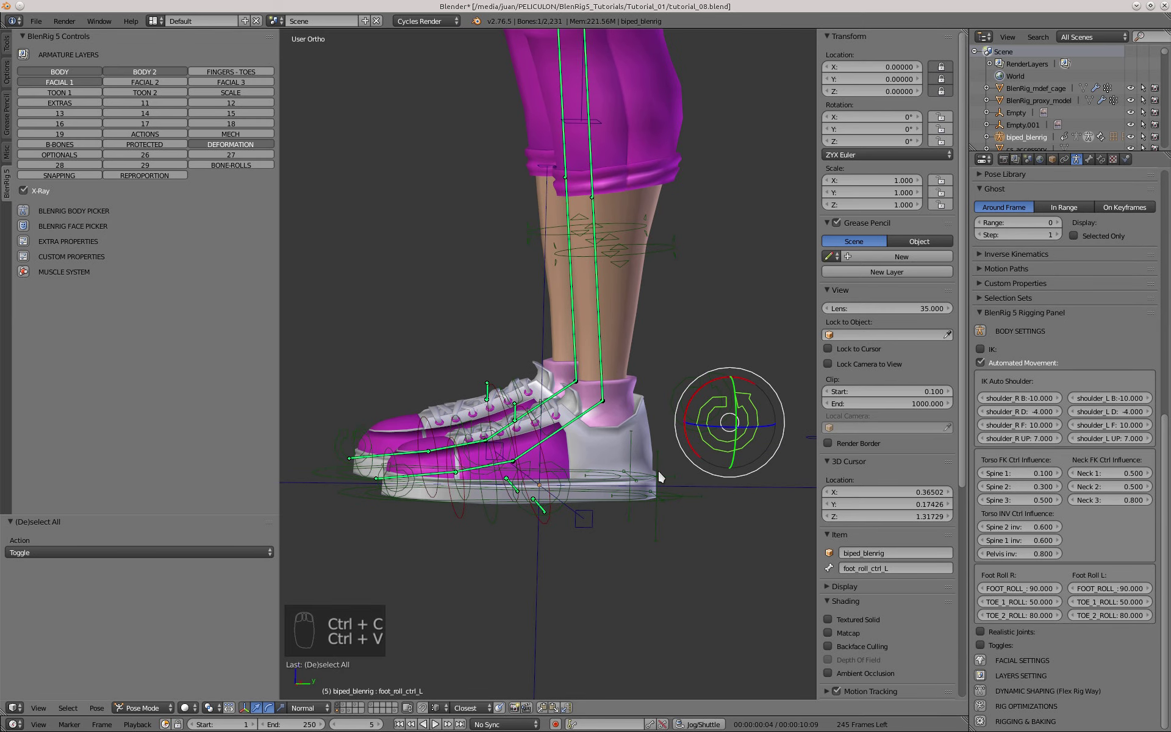
Step: Try rotating the right foot roll control (foot_roll_ctrl_R) about 27° in the left side view
key("ctrl+KP_3")
key("ctrl+KP_2")
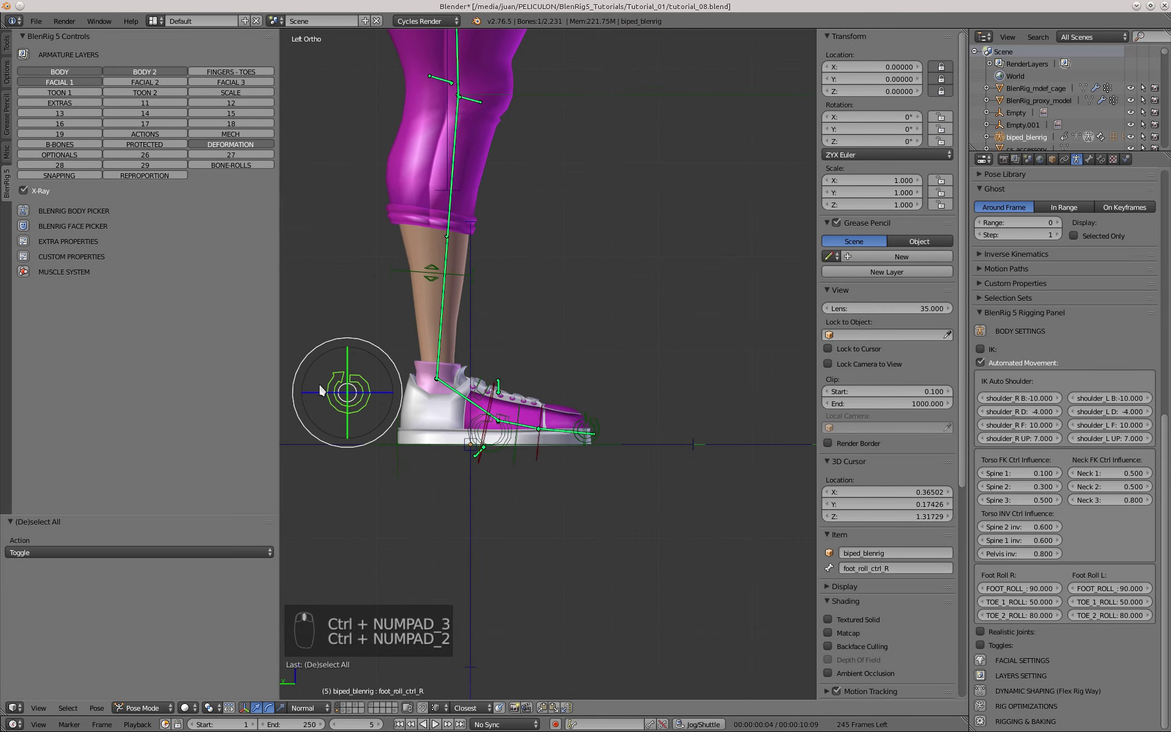
key("r")
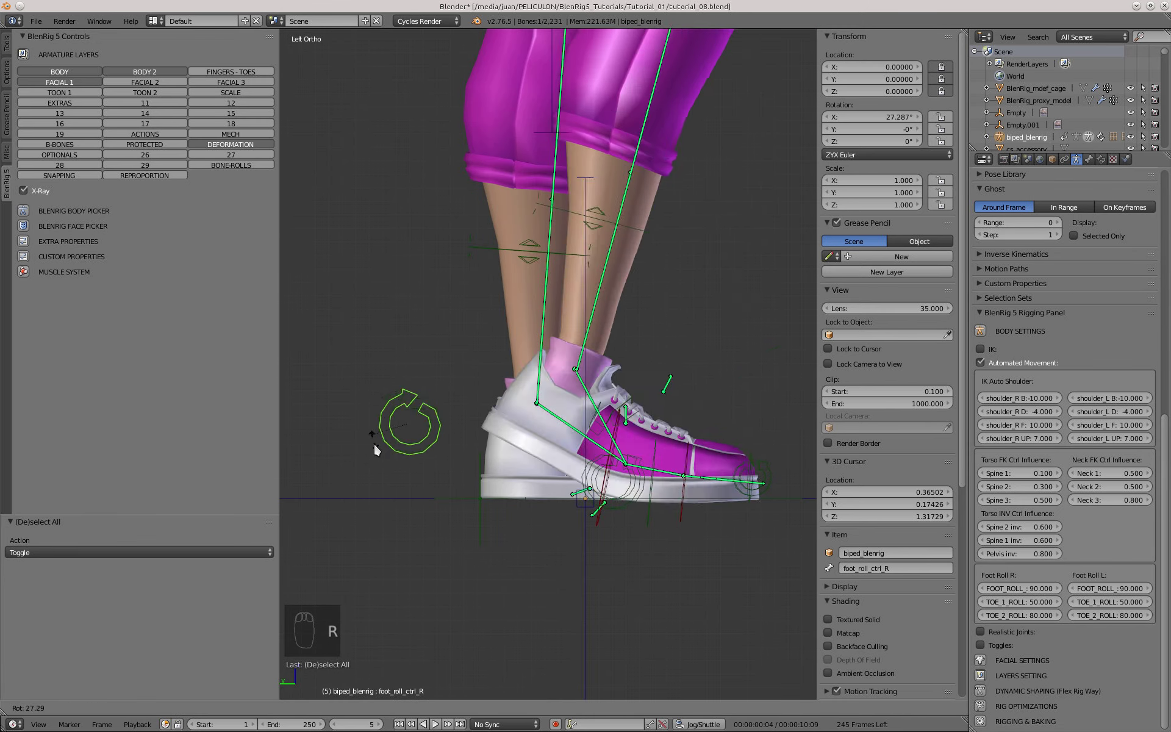
key("r")
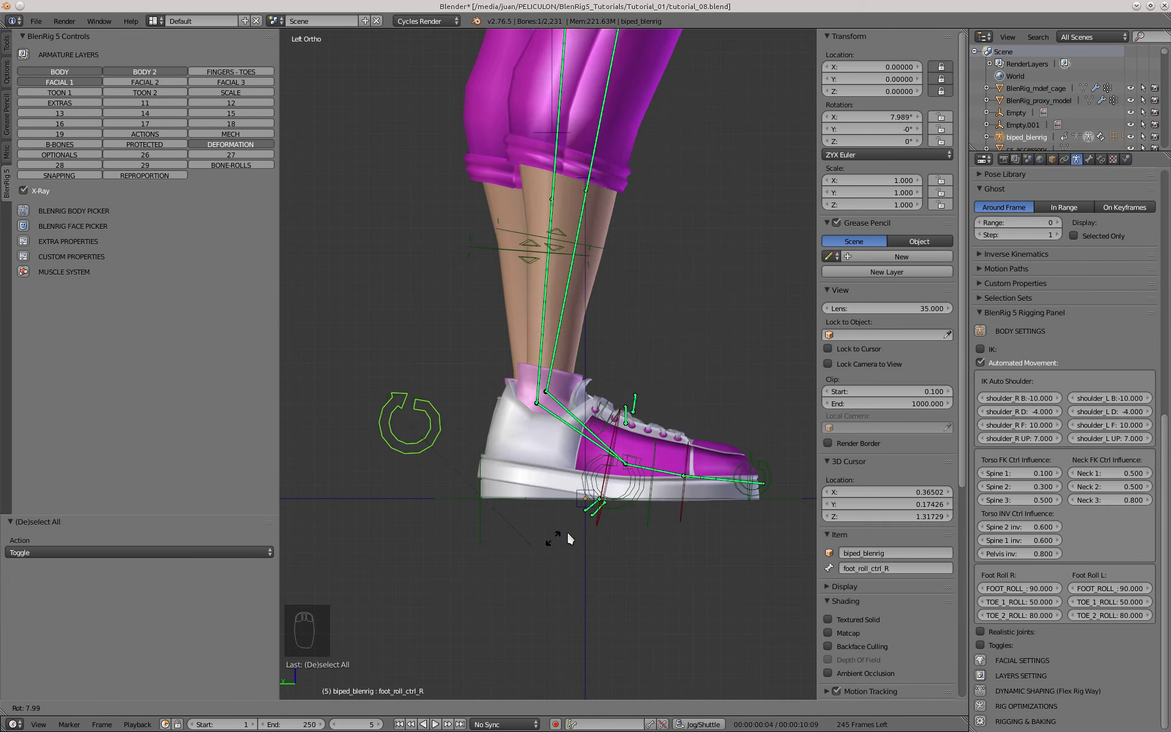
right_click(473, 479)
Step: Clear the pose rotation of the bones and select the left foot roll control in the right side view
scroll(463, 473, "down", 4)
middle_click_drag(482, 458, 408, 450)
key("a")
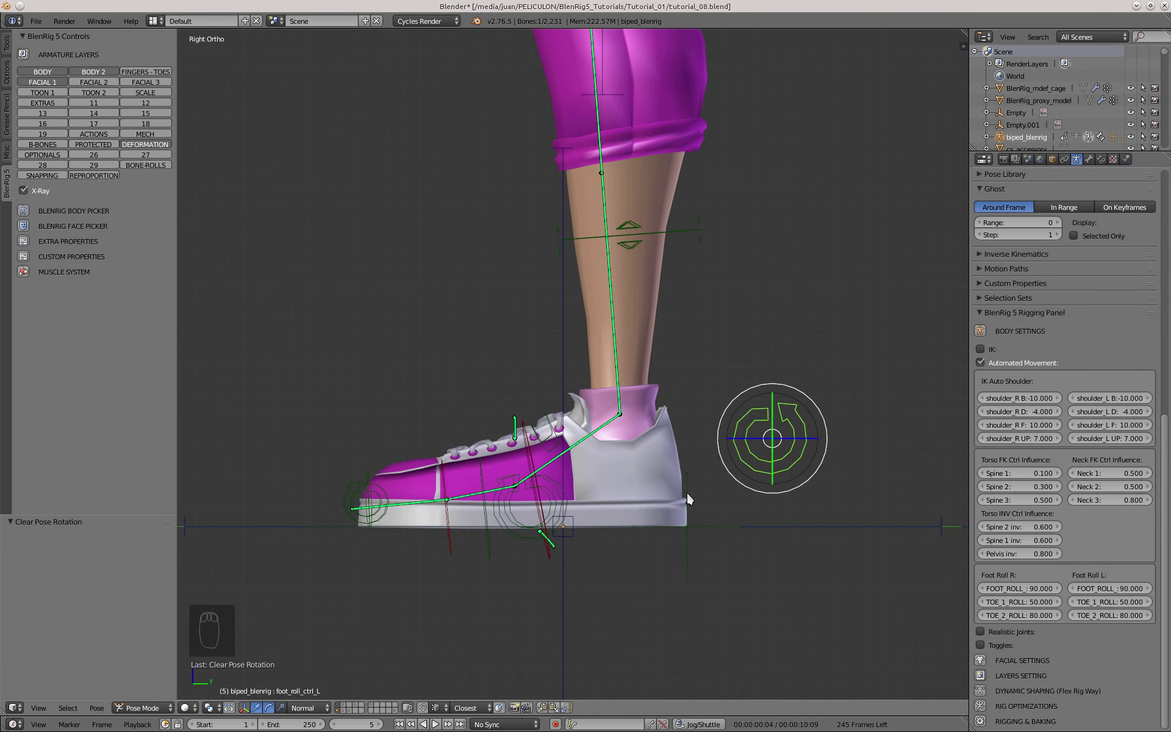
Step: Set the left foot's TOE_2_ROLL_START to 180 and try rotating its foot roll control about -90°, plus a further -31°
key("r")
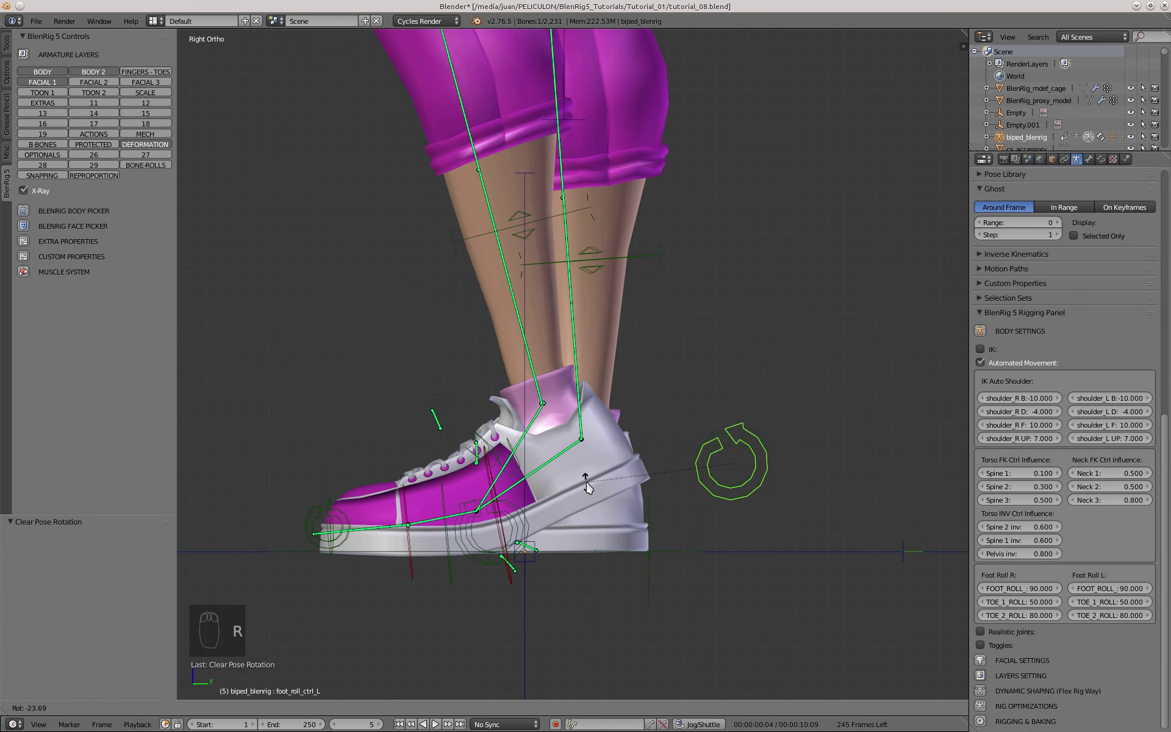
right_click(586, 484)
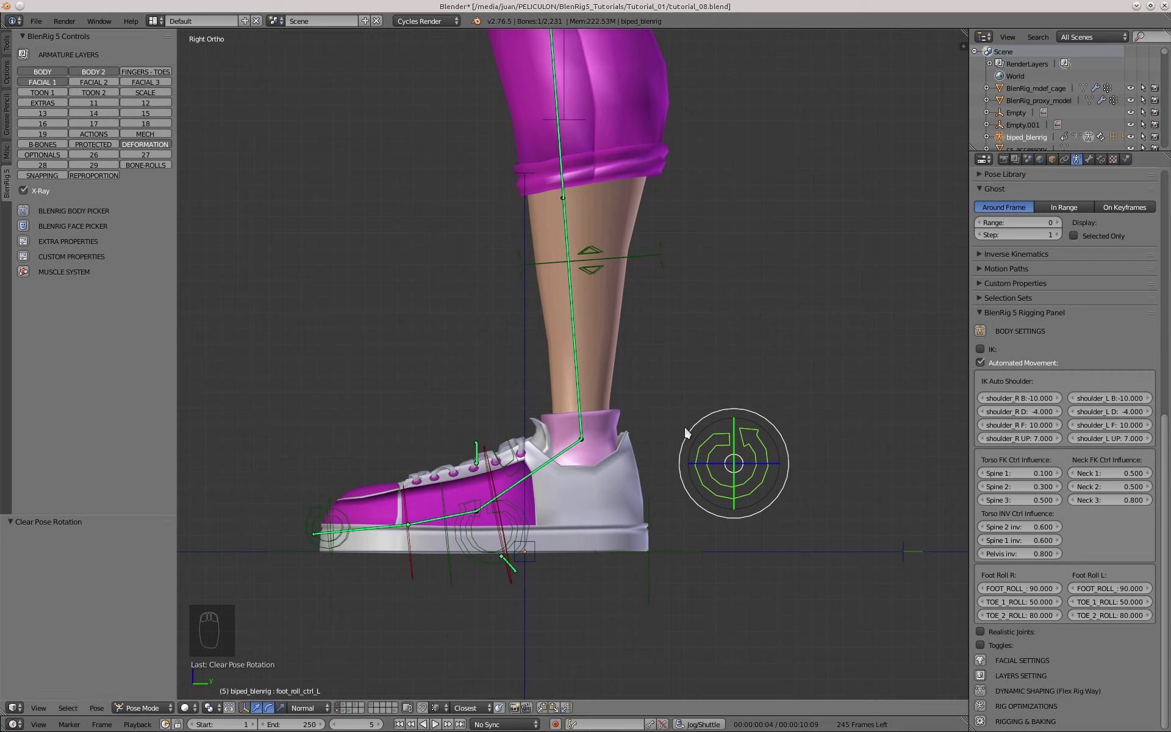
left_click(1111, 616)
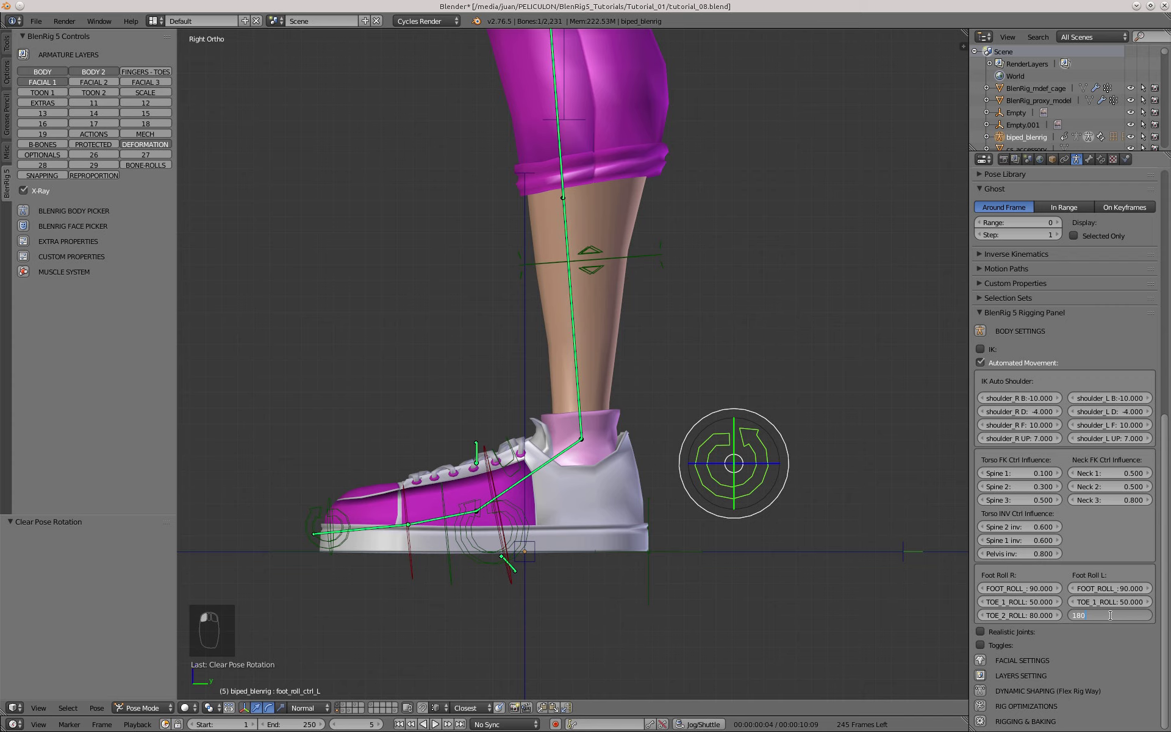
key("r")
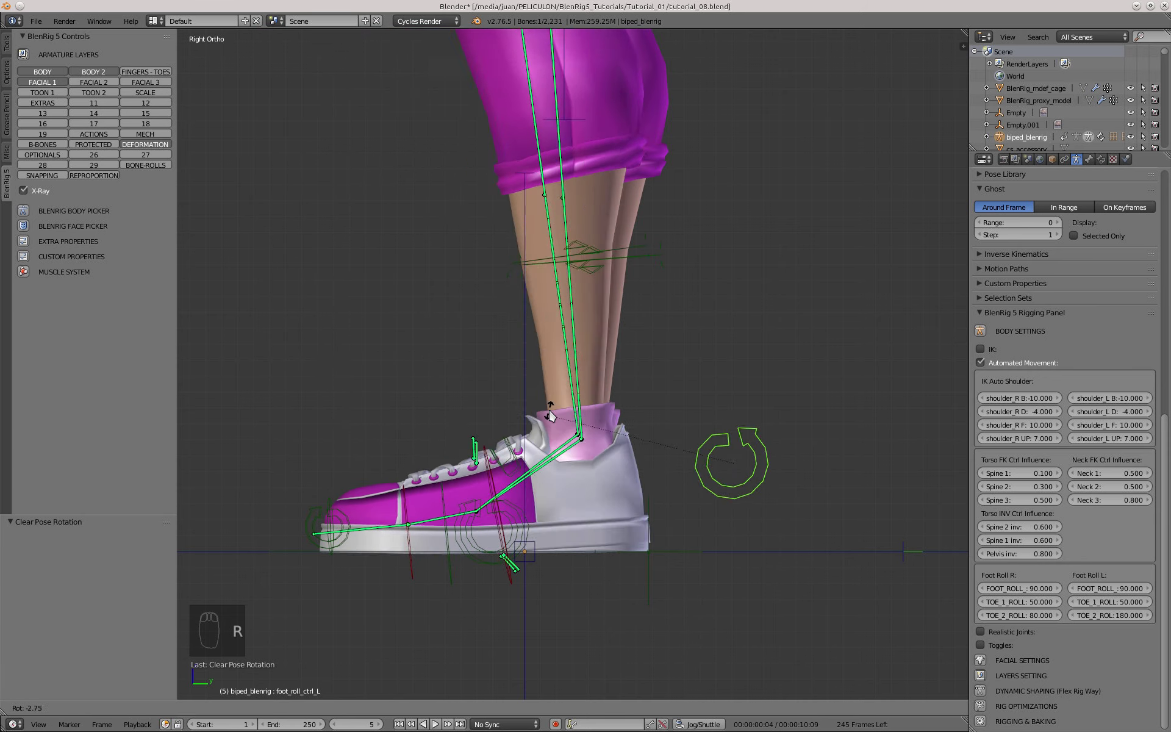
left_click(657, 48)
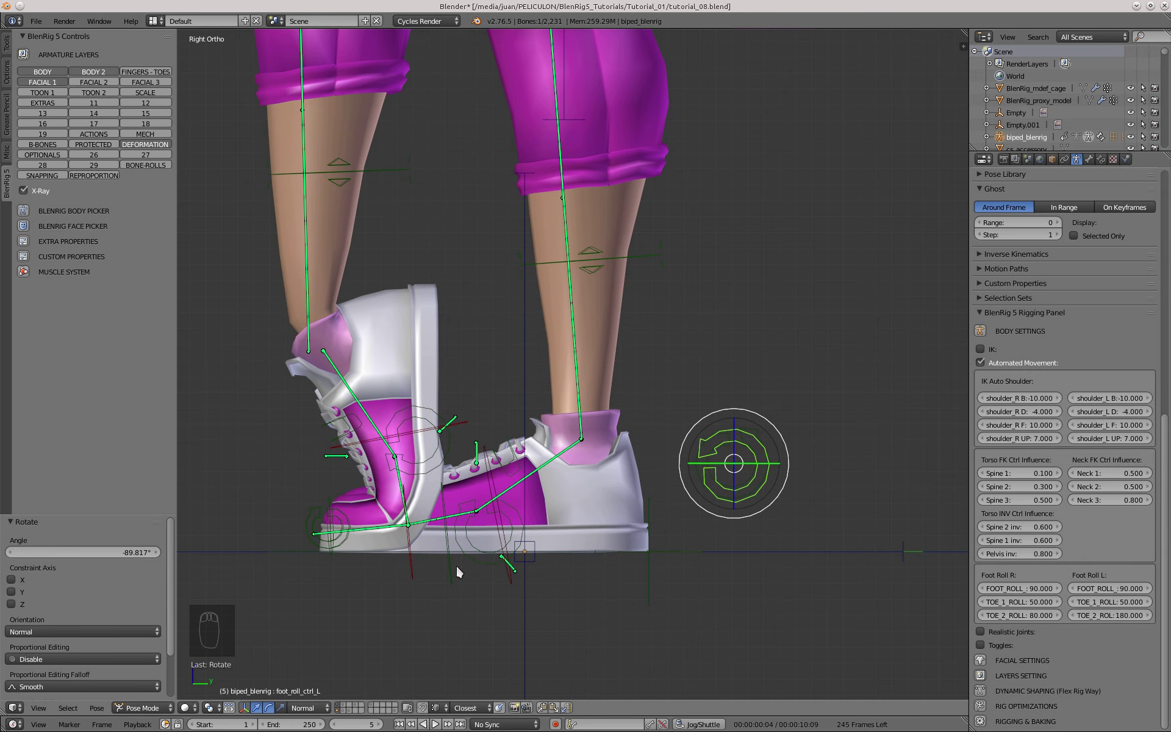
key("r")
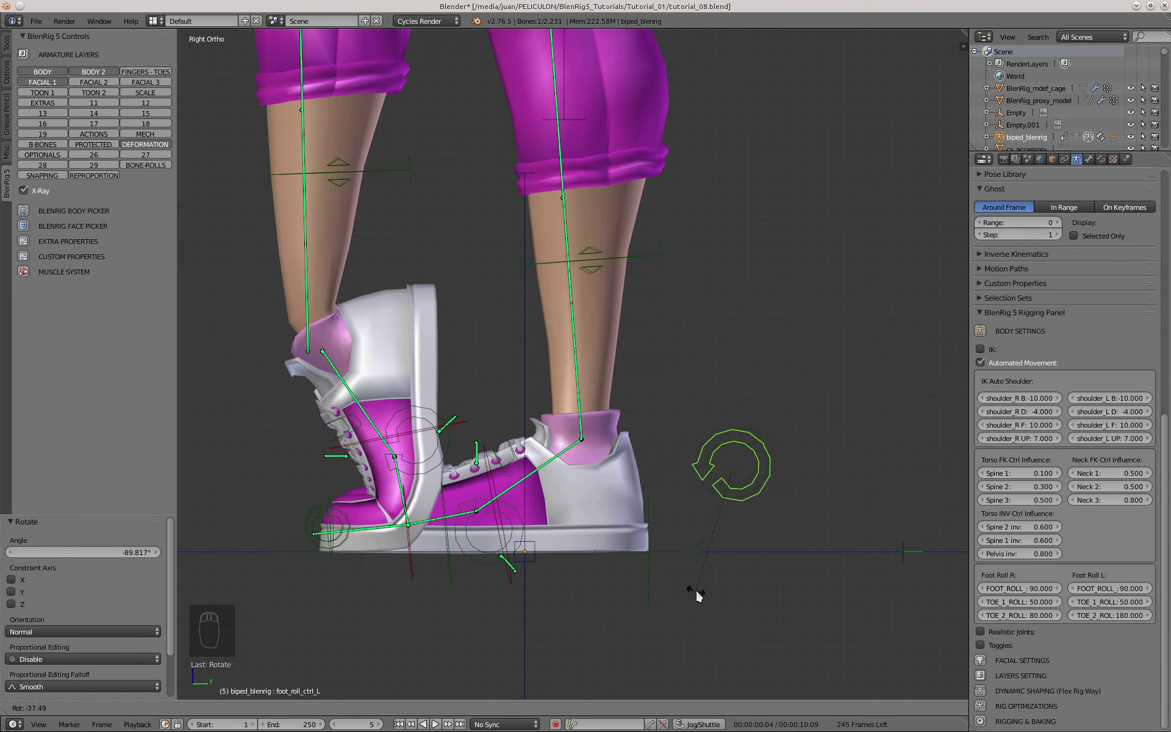
left_click(701, 592)
Step: Try the left foot roll with TOE_1_ROLL_START at 180, and restore that value to 50
type("180")
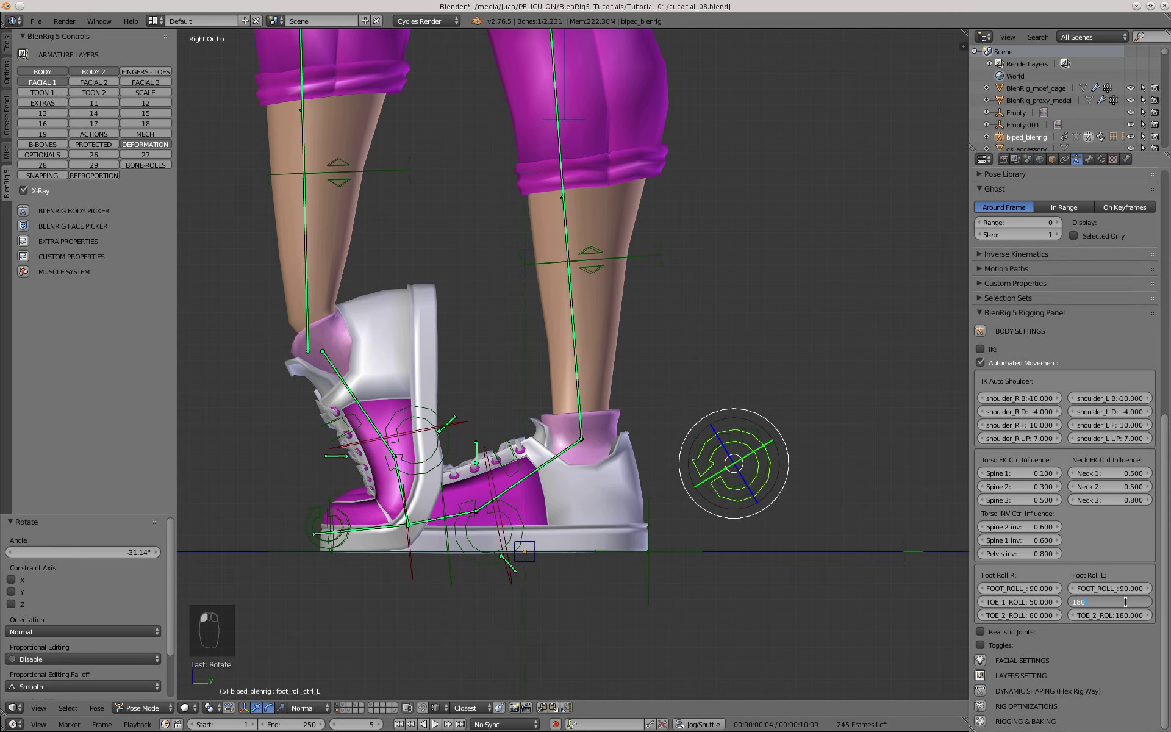
key("Return")
key("r")
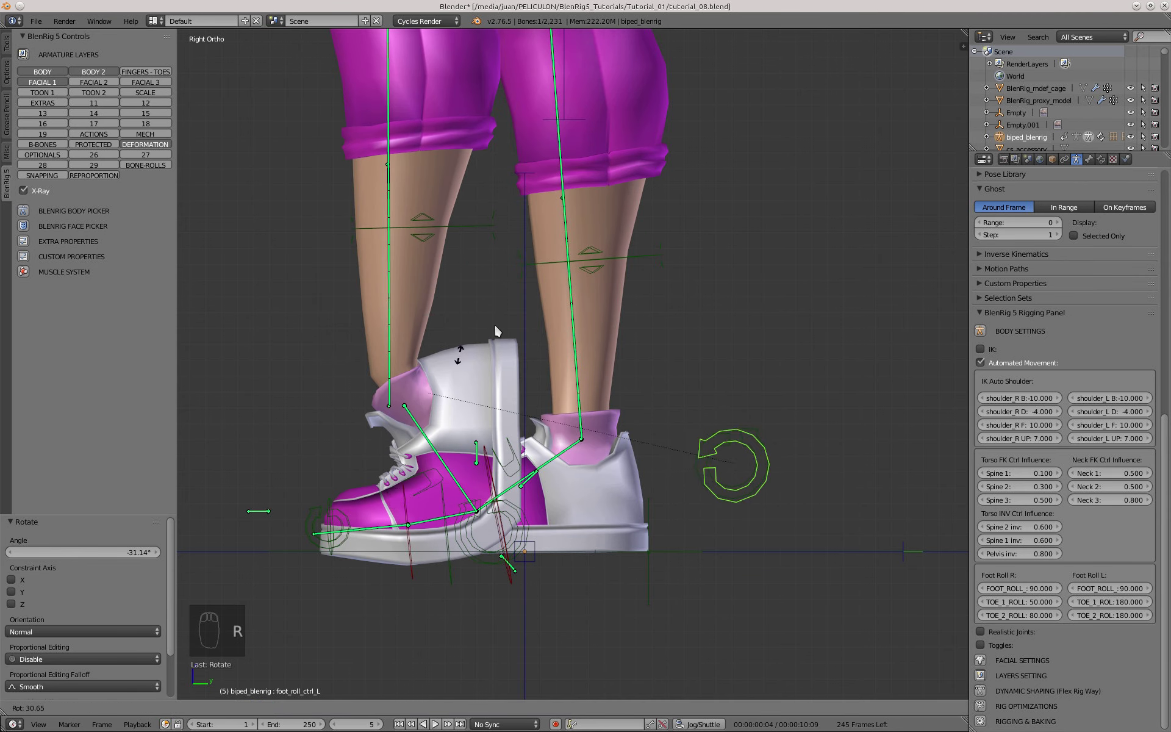
right_click(800, 373)
type("50")
key("Return")
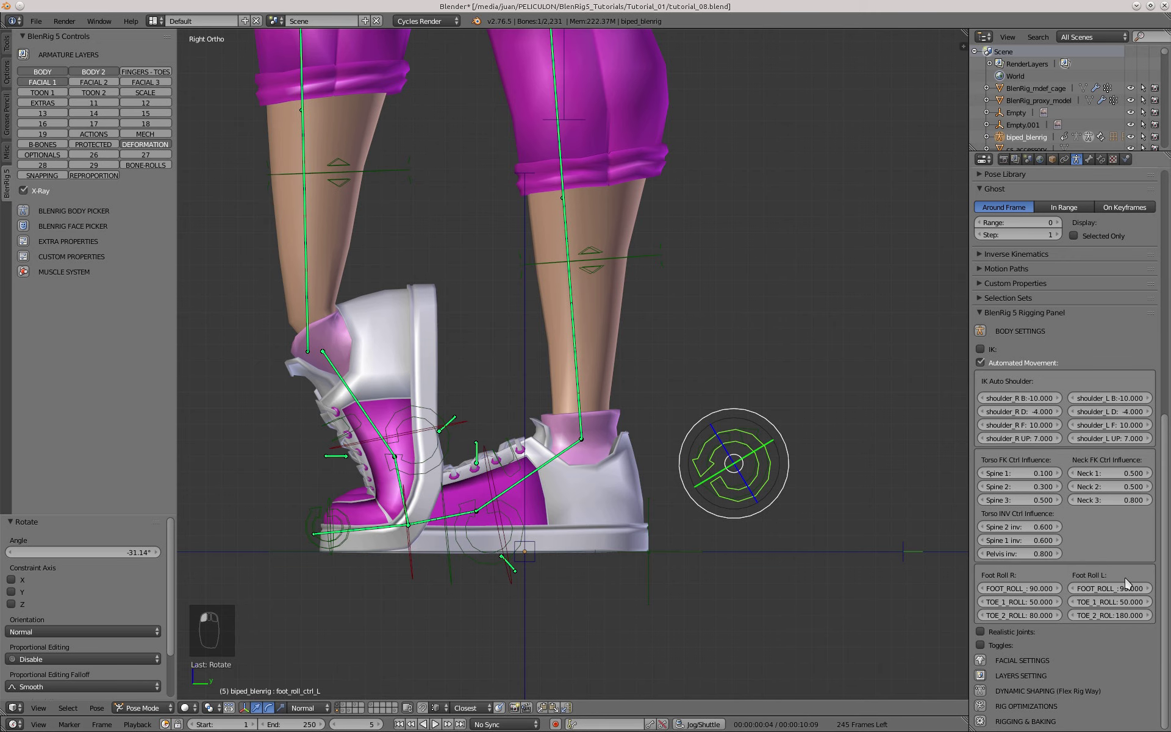
Step: Set the left foot's TOE_2_ROLL_START to 80, test the foot roll rotation, and clear the pose rotation
type("80")
key("Return")
key("r")
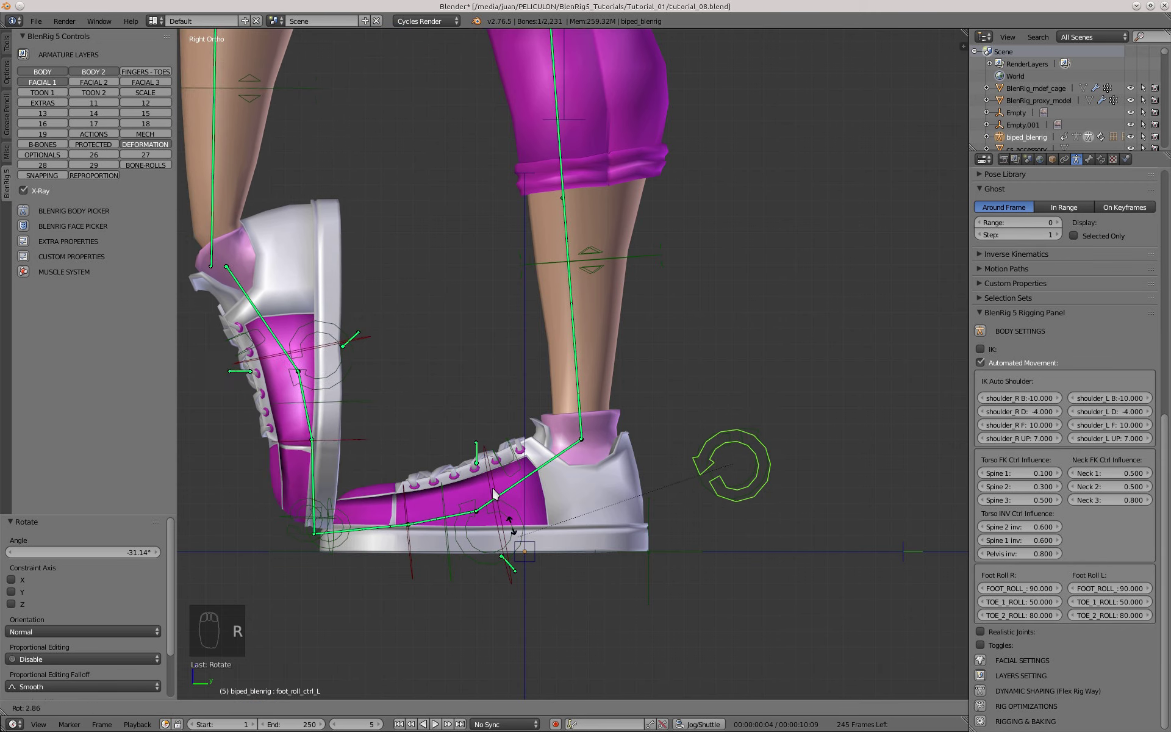
right_click(480, 294)
key("alt+r")
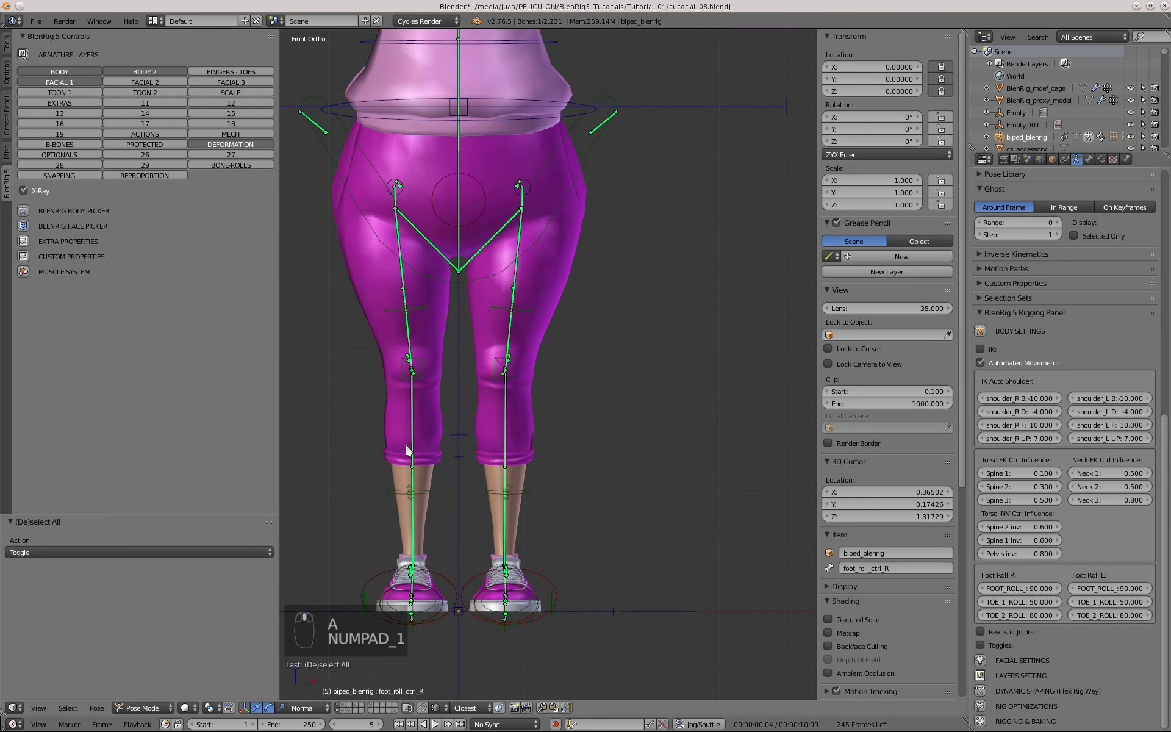
Step: Hide the 3D view's properties sidebar and show the Realistic Joints settings in place of Automated Movement
scroll(594, 381, "down", 4)
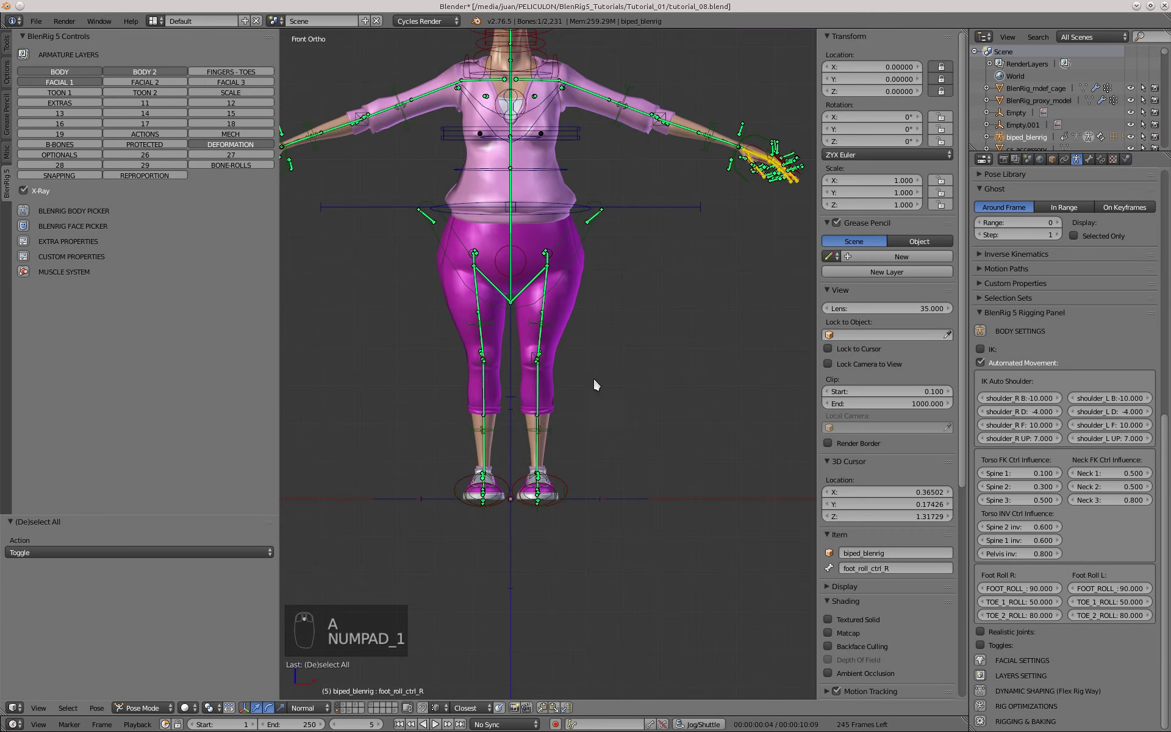
key("n")
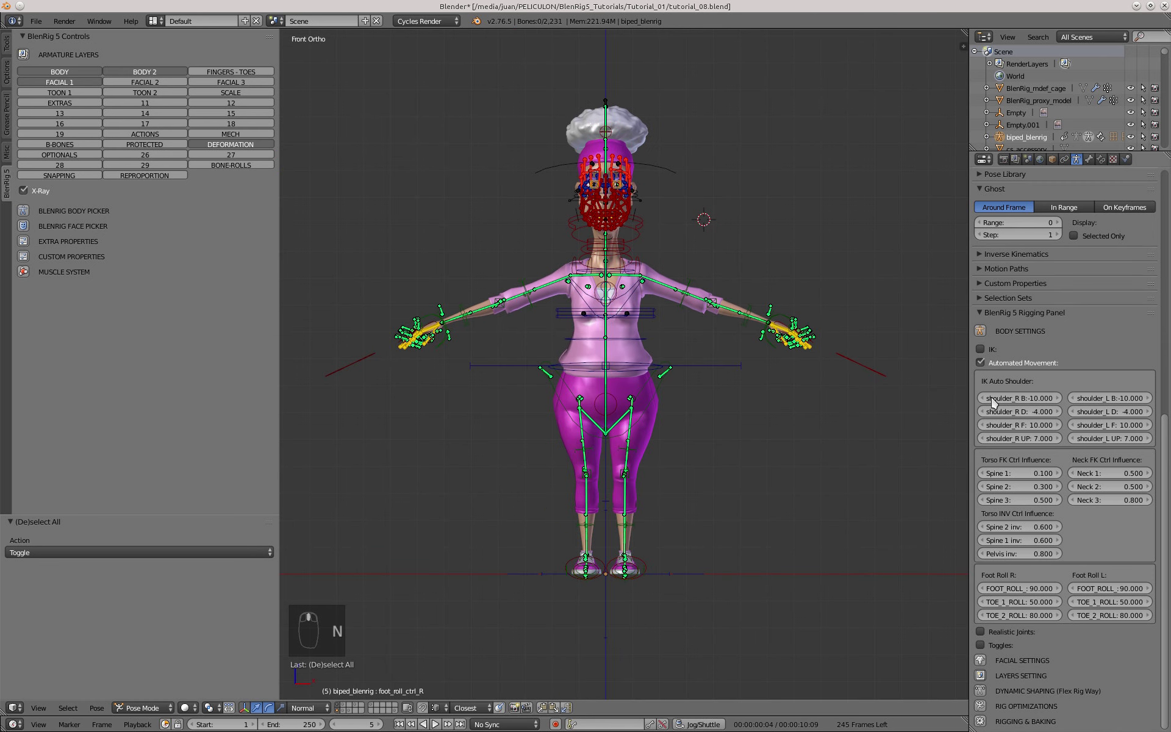
left_click(979, 362)
left_click(979, 375)
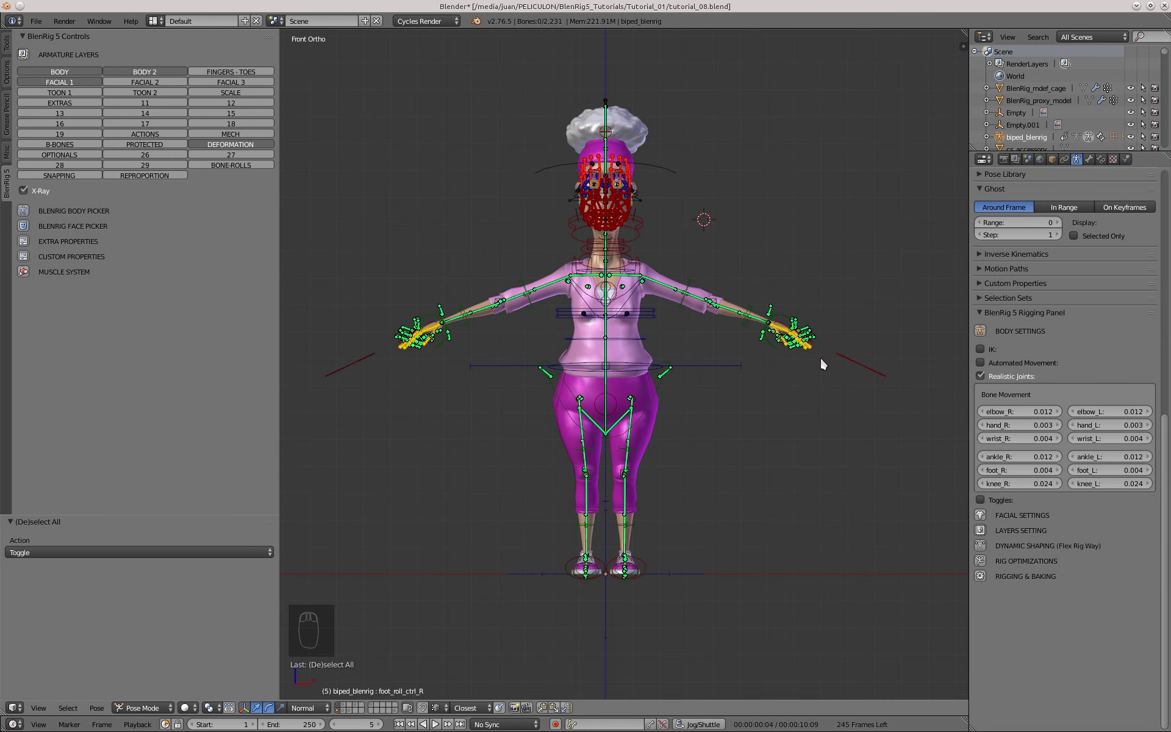
middle_click_drag(728, 385, 724, 398, "shift")
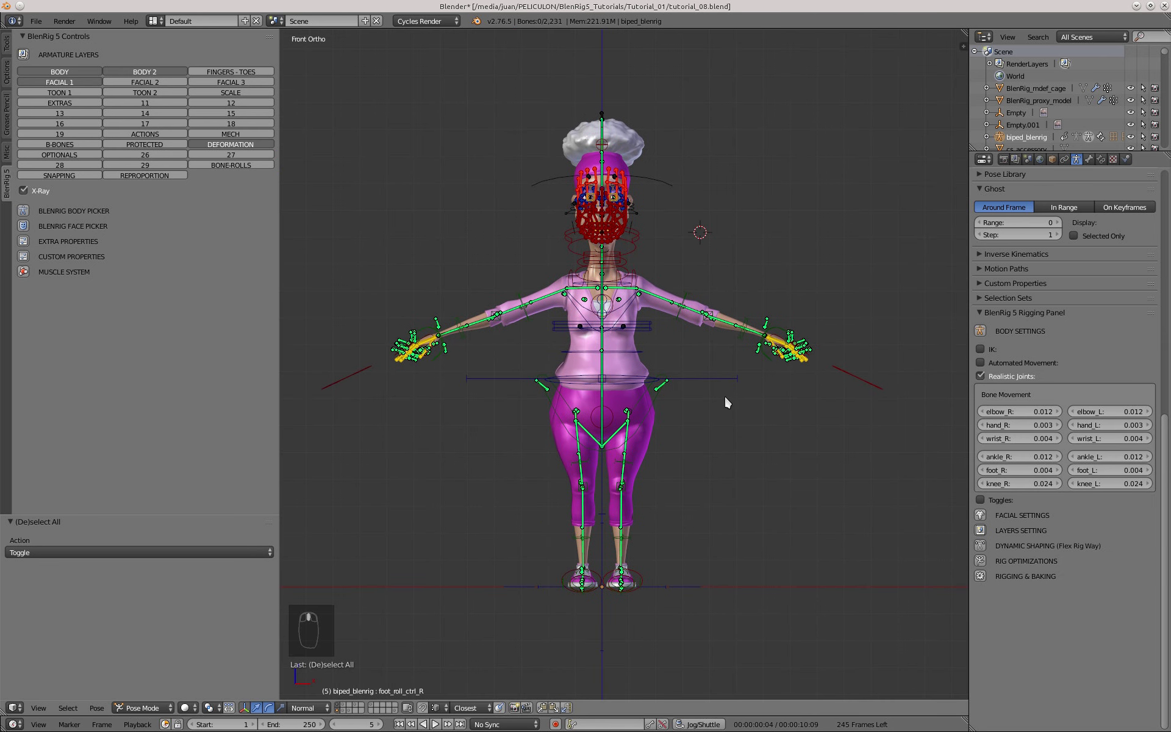
Step: Show the Toggles settings in place of Realistic Joints, and switch toggle_fingers_L off and back on
left_click(982, 375)
left_click(980, 390)
middle_click_drag(716, 336, 651, 415)
scroll(651, 427, "up", 2)
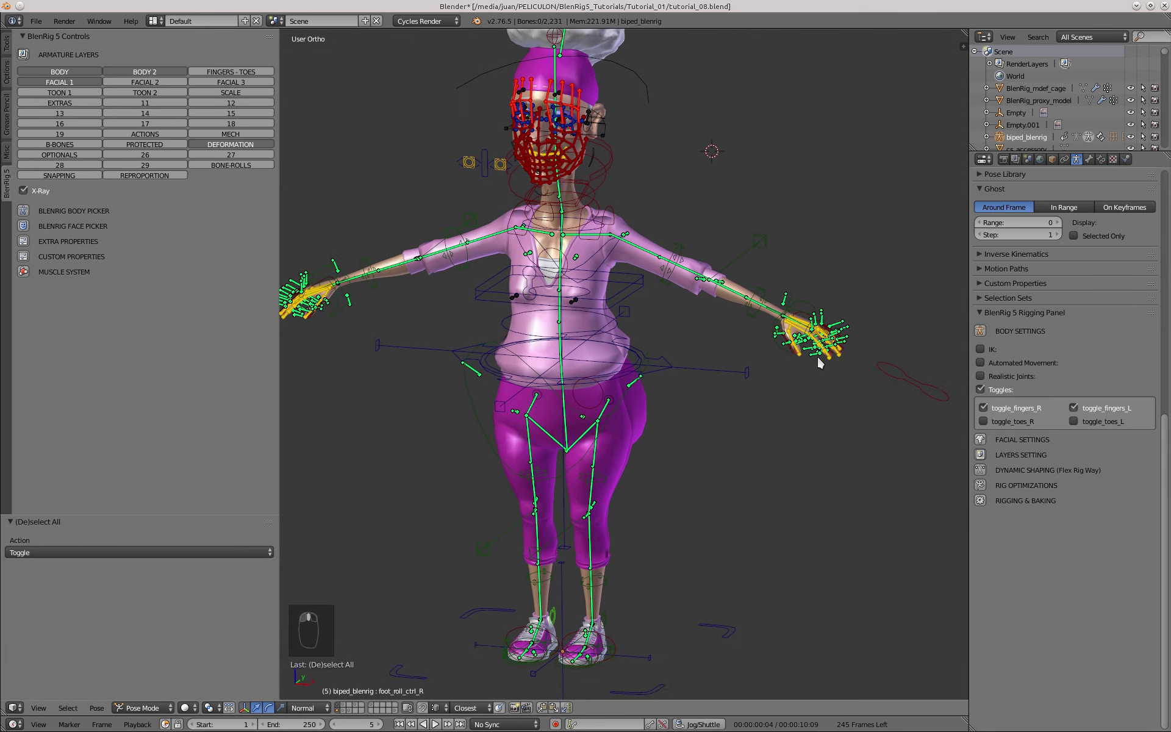
middle_click_drag(817, 360, 632, 255)
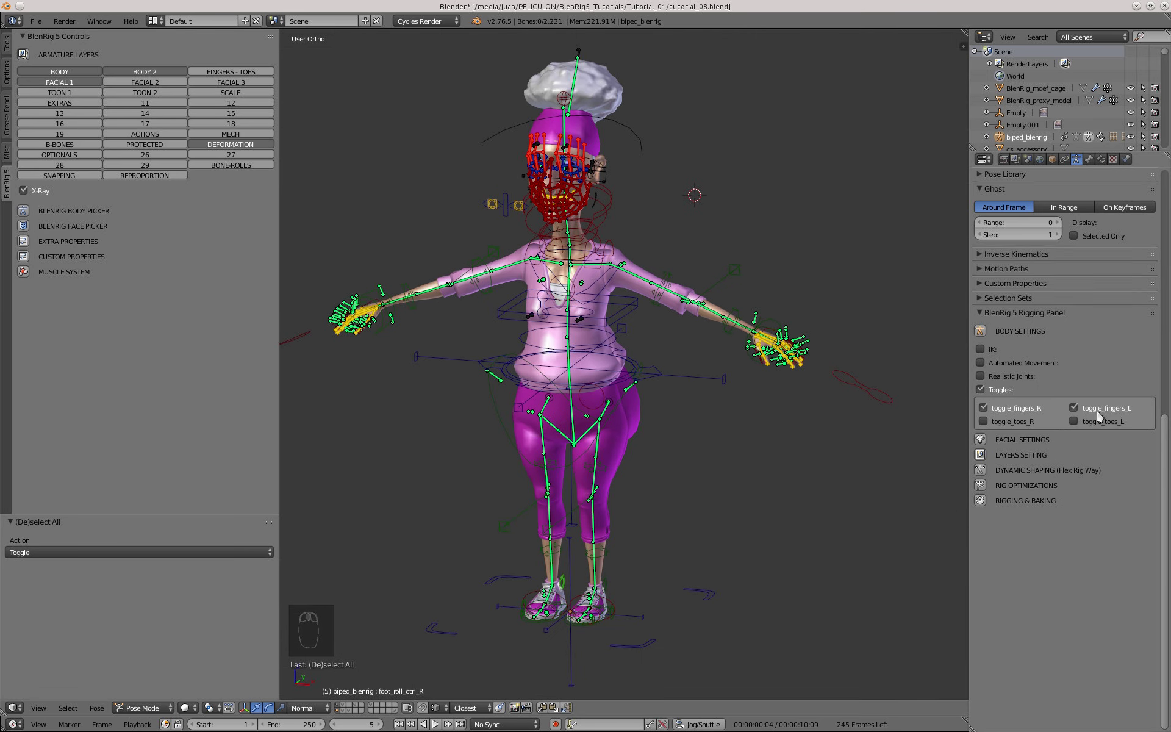
left_click(1072, 408)
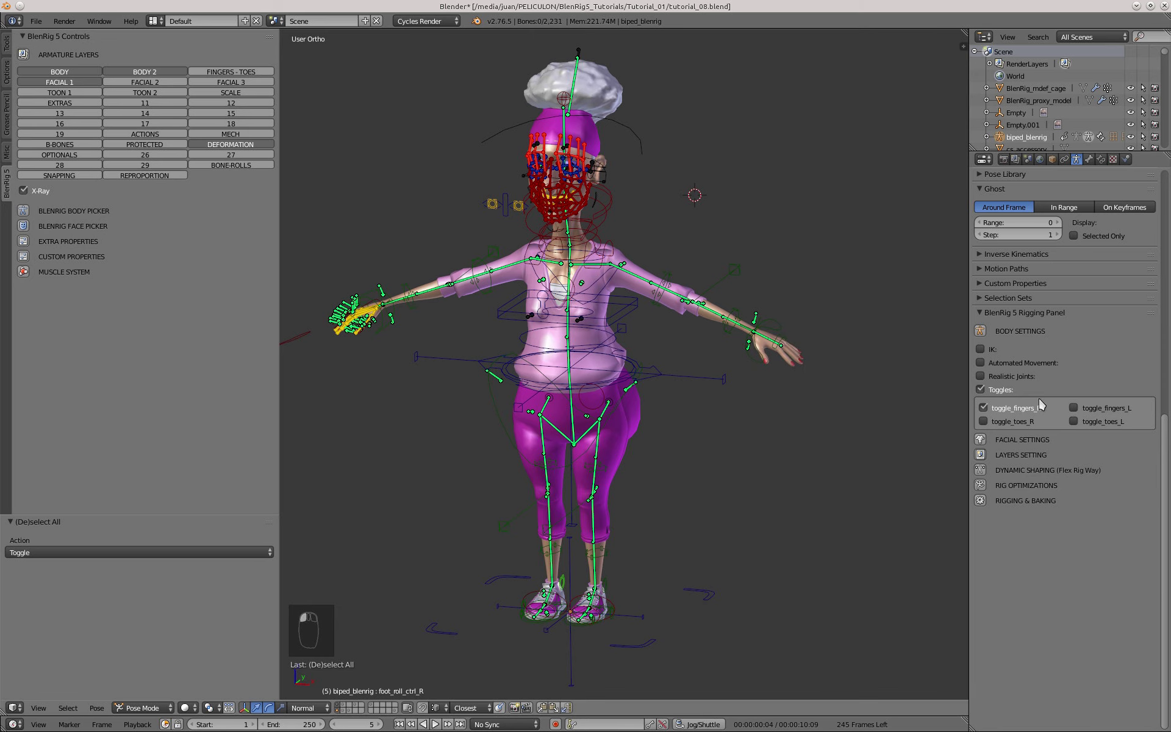
Step: Turn on toggle_toes_L to inspect the left foot's toe bones, and turn it off again
left_click(1073, 421)
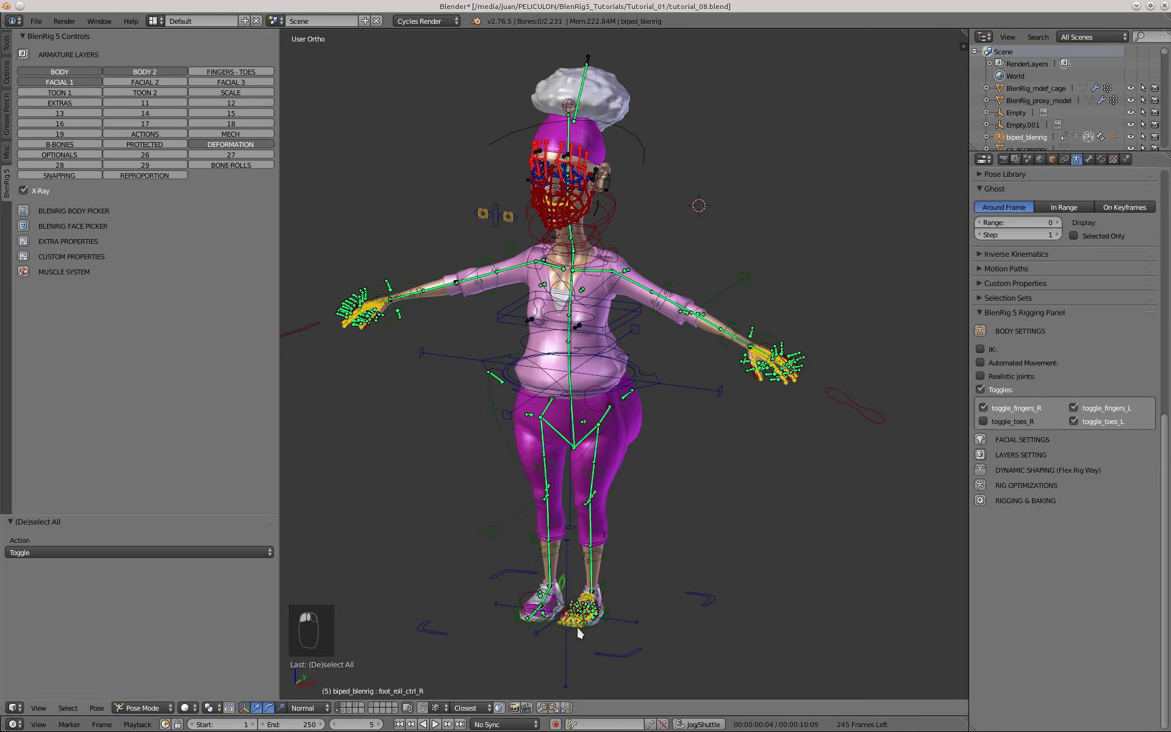
scroll(576, 624, "up", 8)
middle_click_drag(596, 482, 720, 470)
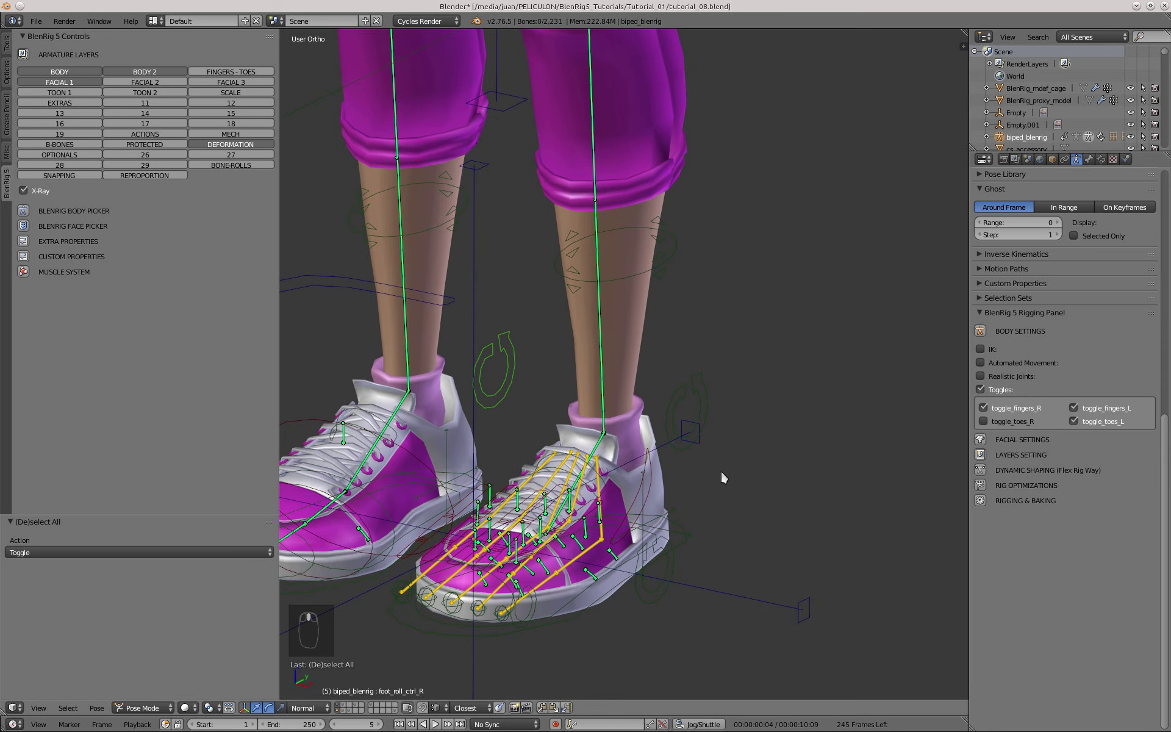
left_click(1073, 420)
Step: Return to a front view of the whole rig and collapse the Toggles and Body Settings sections
scroll(760, 485, "down", 10)
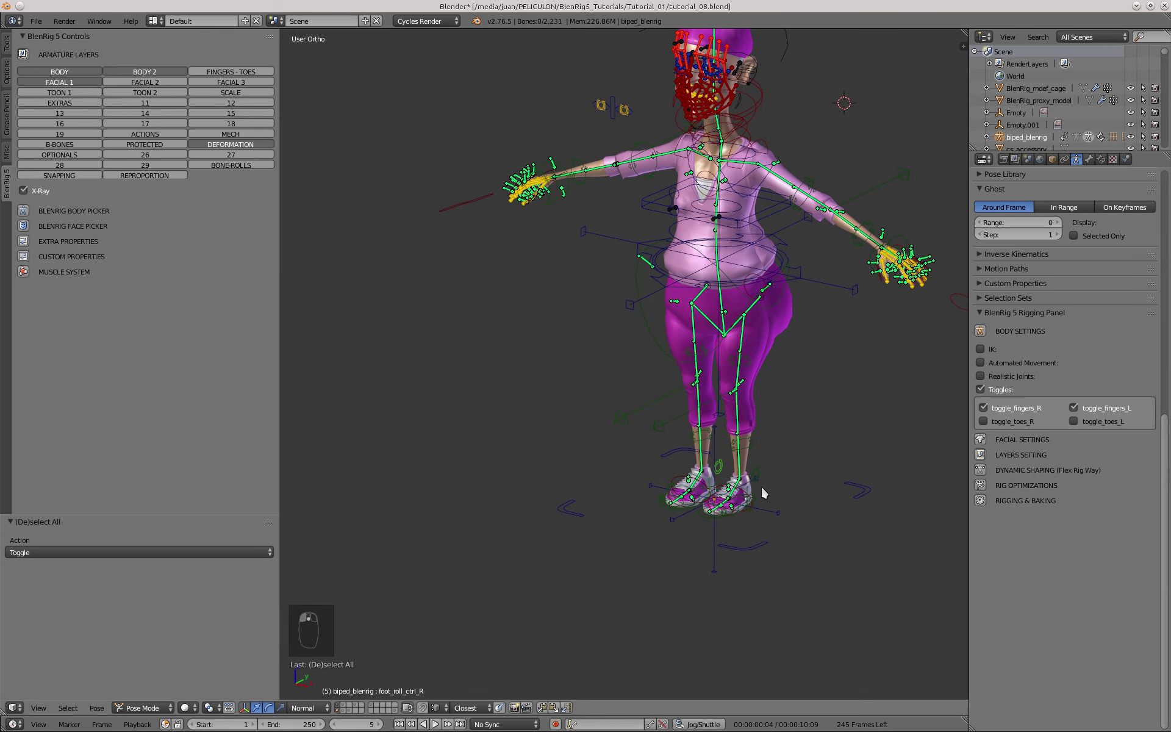
key("KP_1")
middle_click_drag(726, 473, 672, 527, "shift")
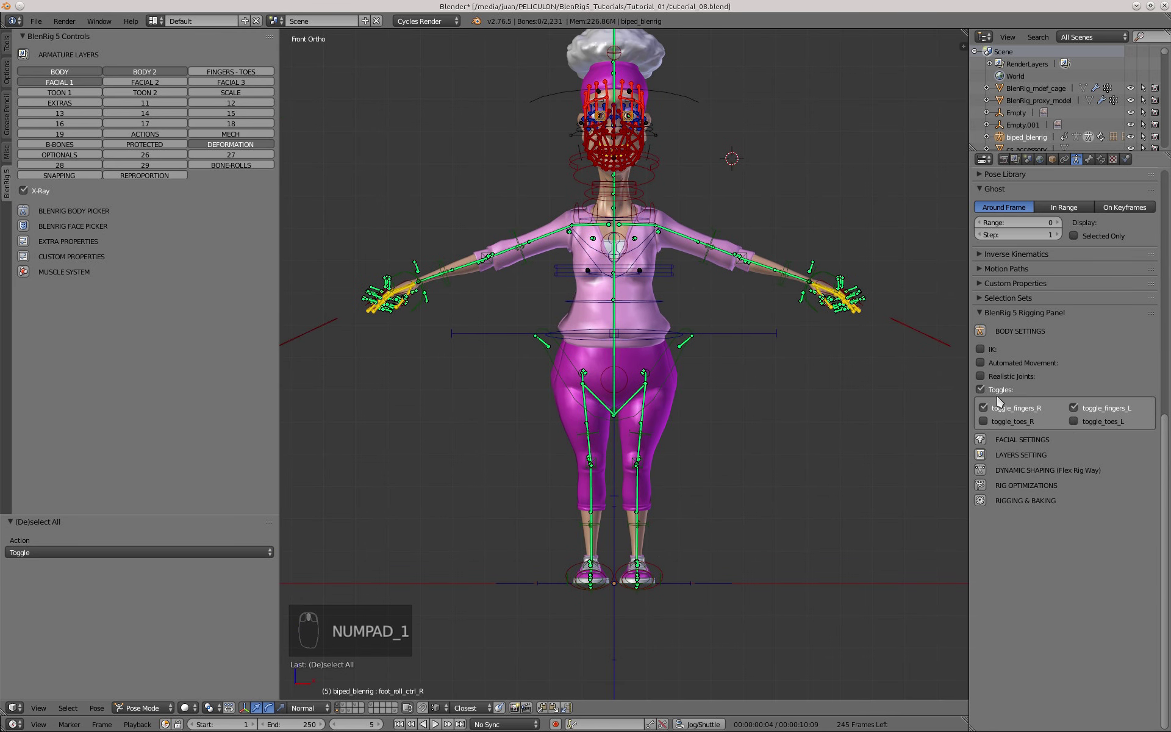
scroll(689, 382, "down", 1)
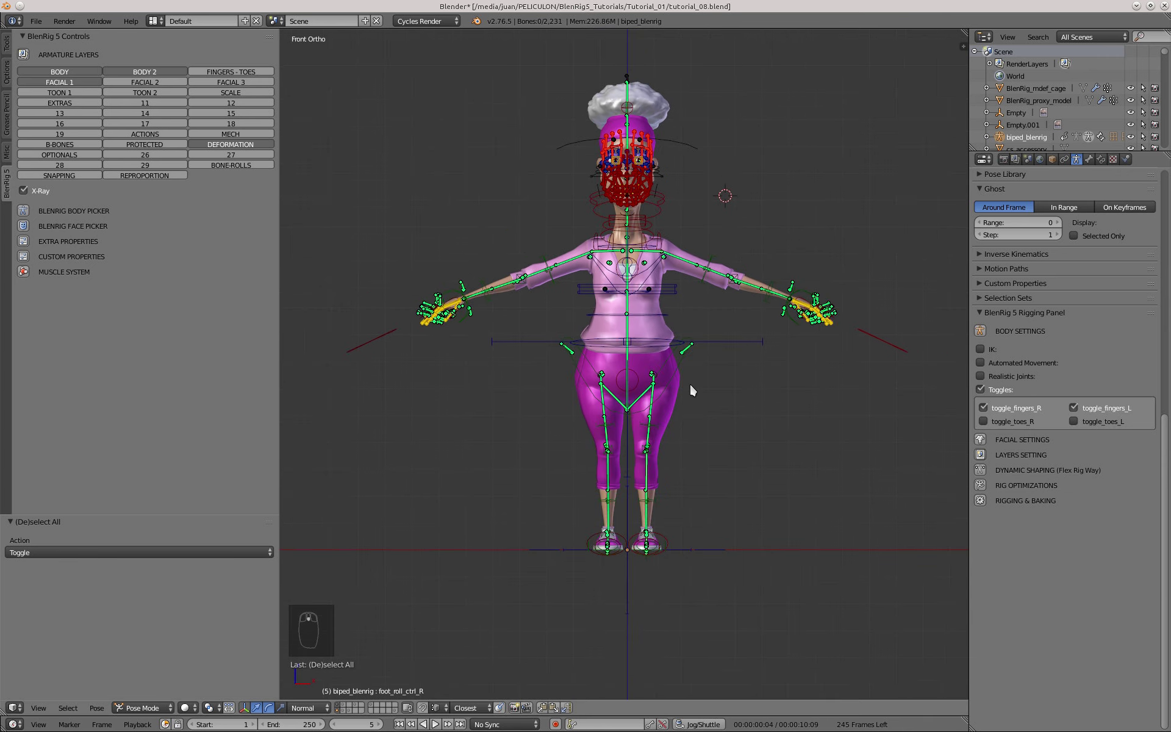
middle_click_drag(691, 389, 686, 398, "shift")
left_click(980, 389)
left_click(979, 330)
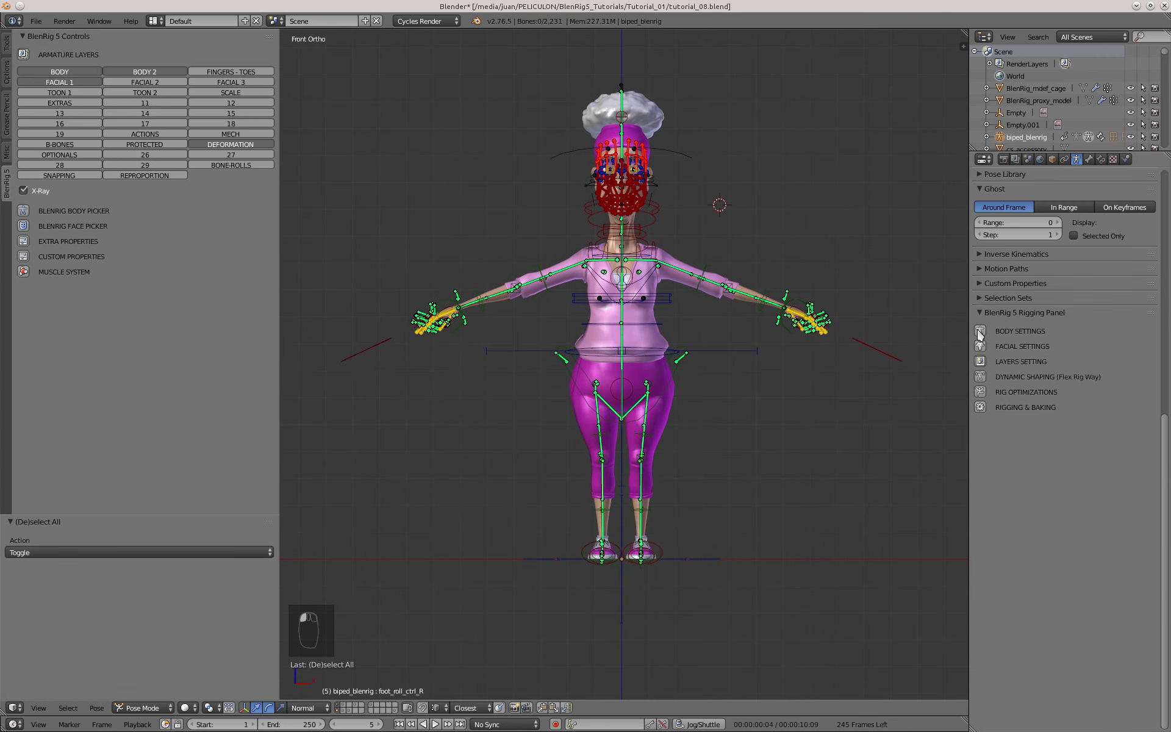